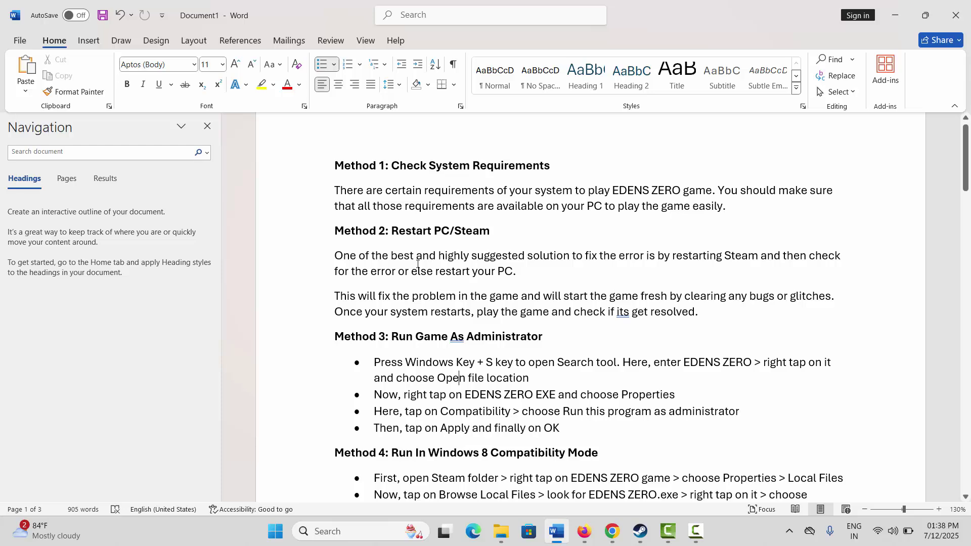
Switch to Steam and show the client's Exit option, closing the options again without exiting.
left_click(640, 531)
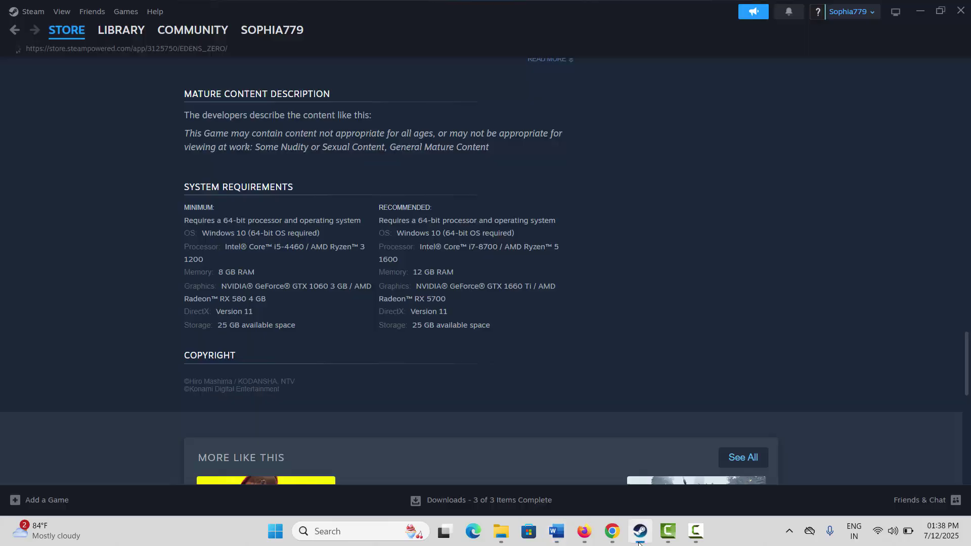
left_click(36, 17)
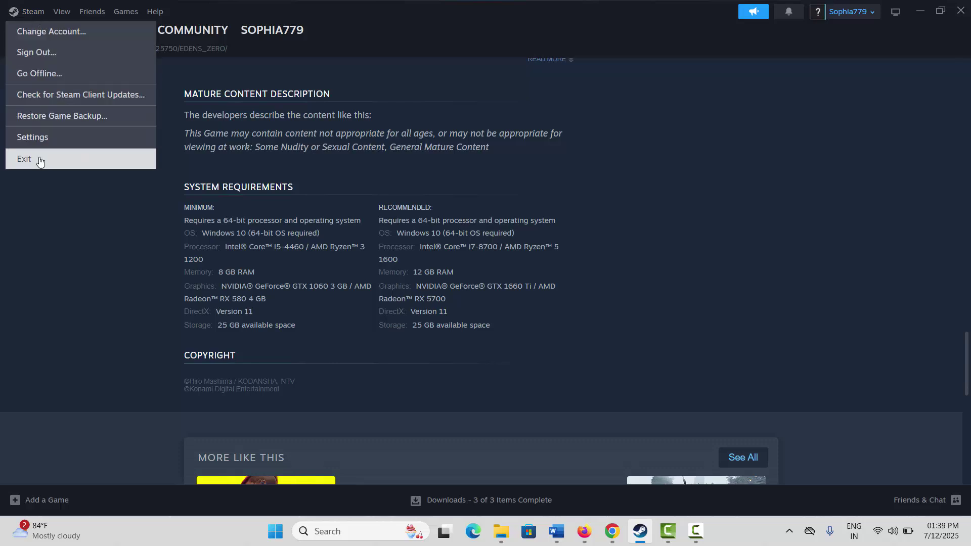
left_click(100, 223)
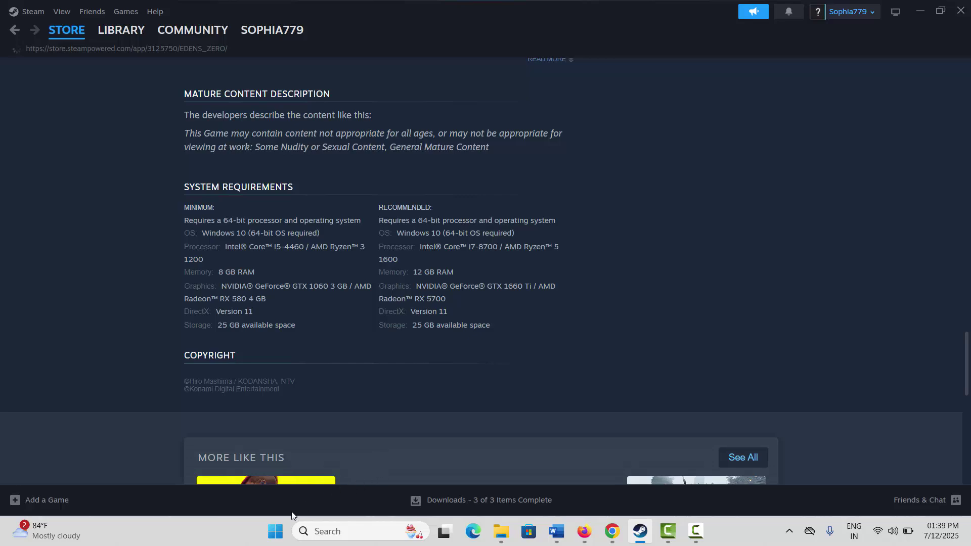
Show the Windows power options that include Restart, and close them without choosing any.
left_click(275, 532)
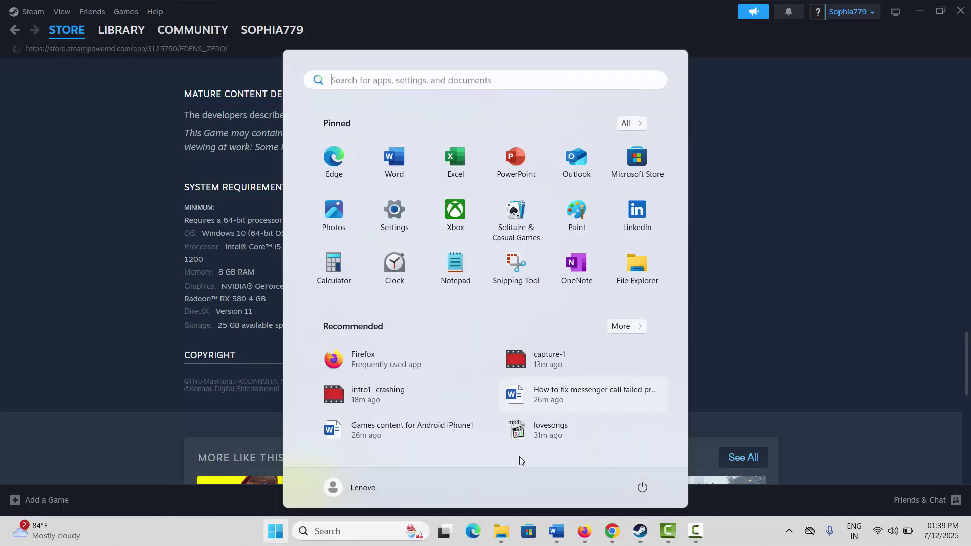
left_click(643, 488)
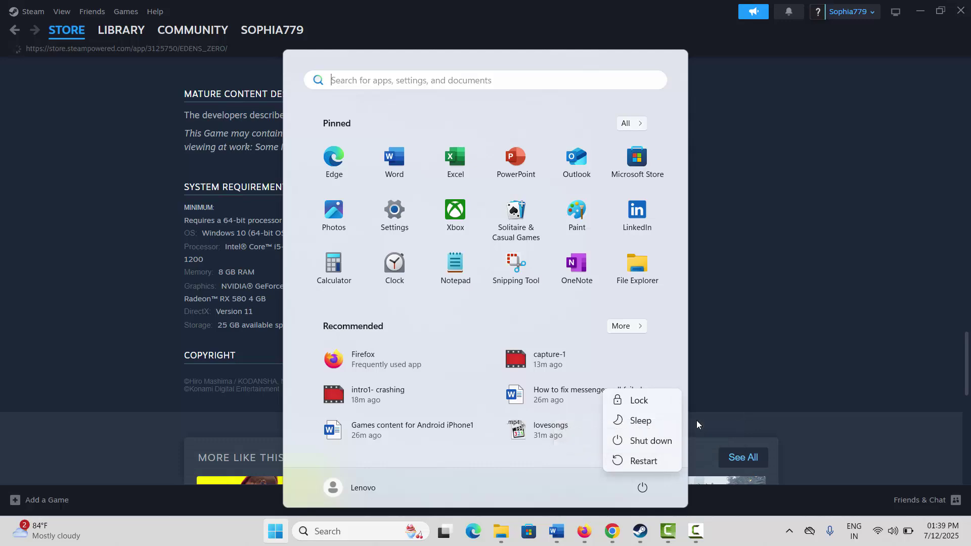
key("Escape")
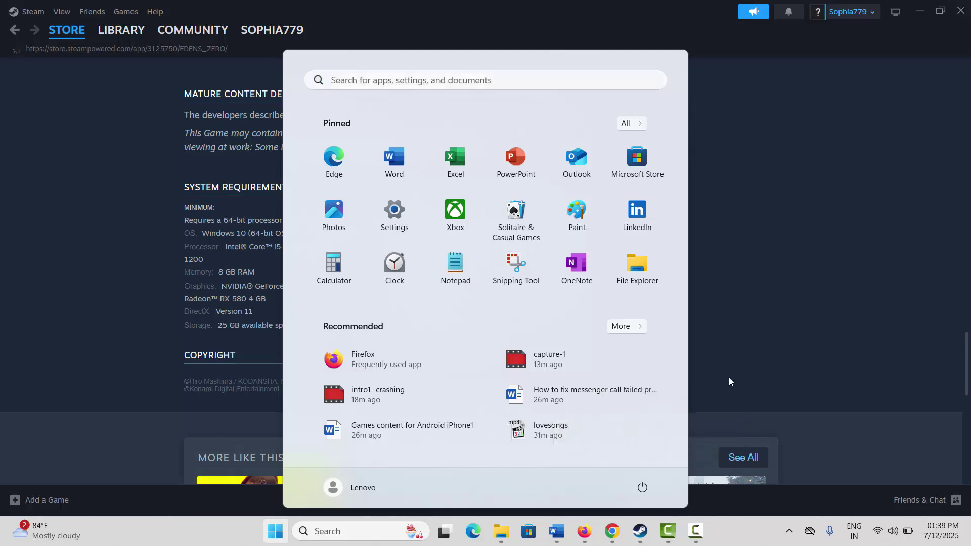
key("Escape")
After checking Methods 3 and 4 in the Word document, switch to Steam and browse the installed files of EDENS ZERO TRIAL VERSION.
left_click(556, 530)
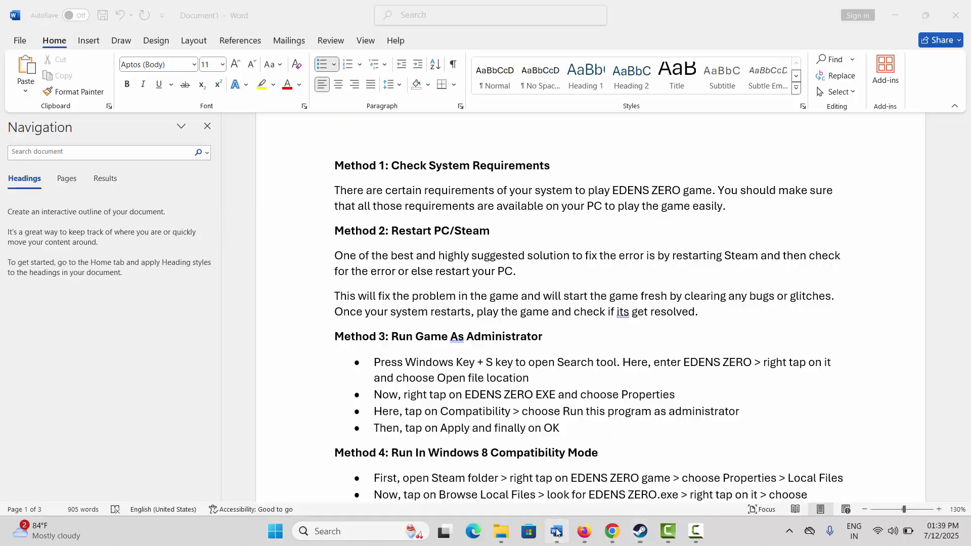
scroll(429, 348, "down", 3)
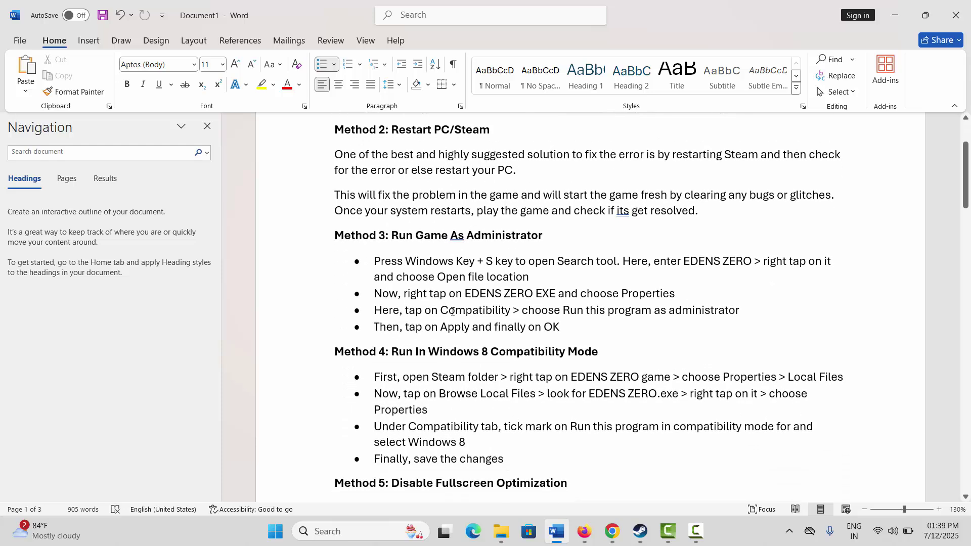
left_click(640, 531)
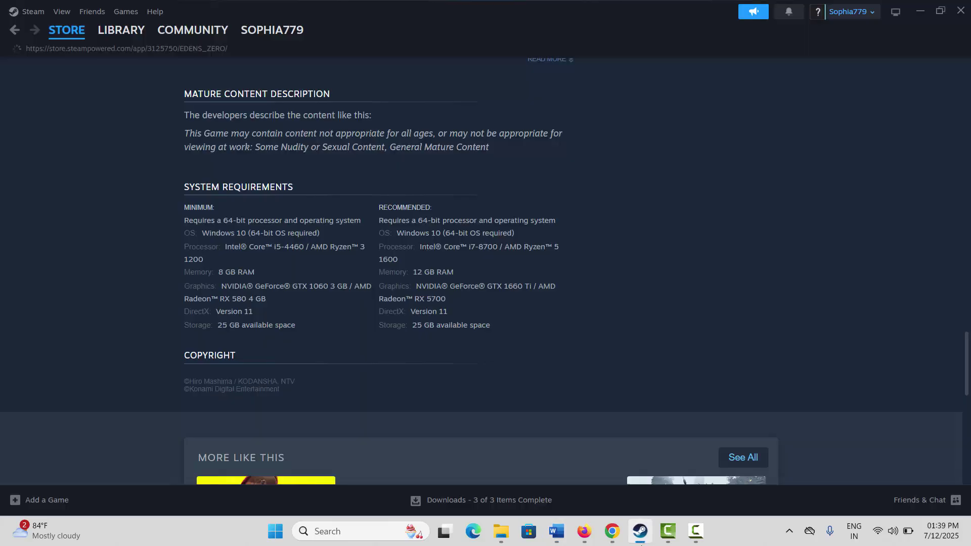
mouse_move(130, 37)
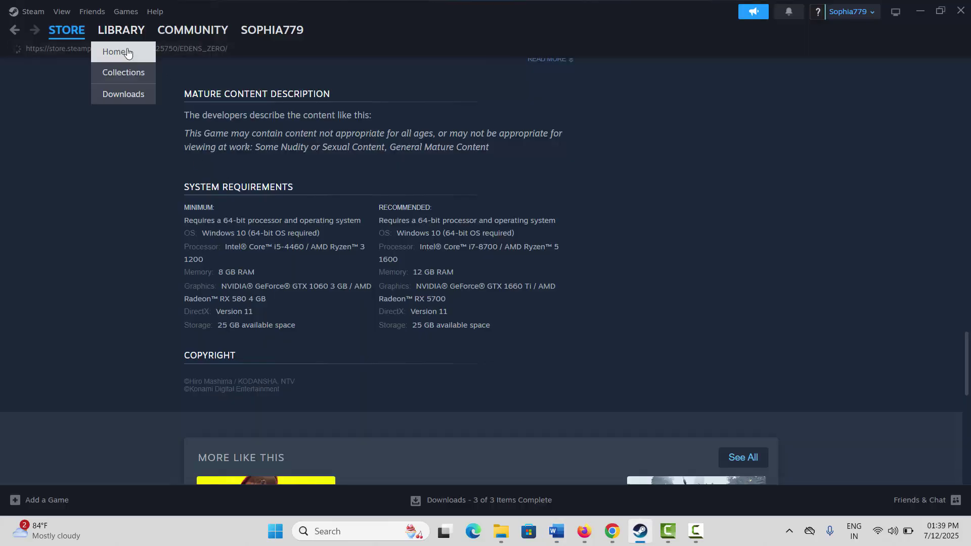
left_click(127, 80)
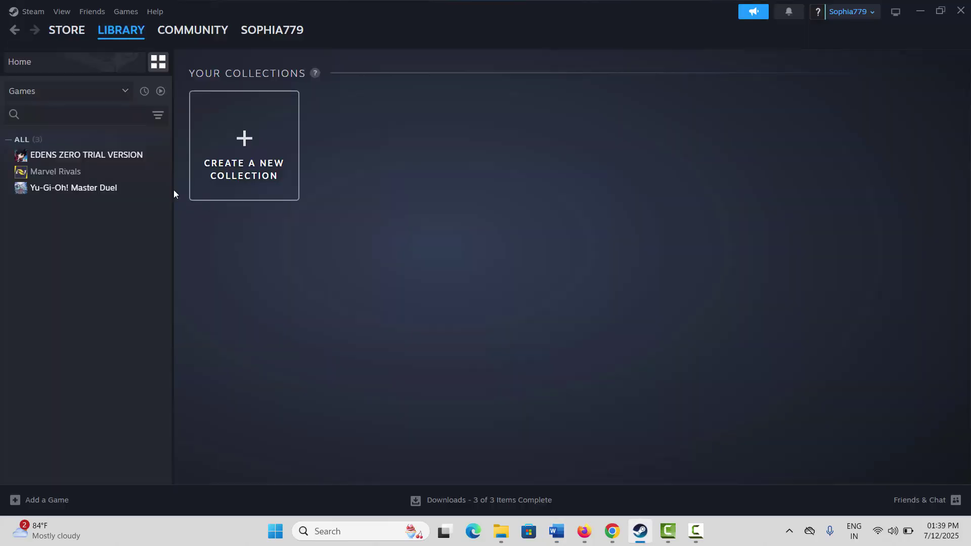
right_click(133, 160)
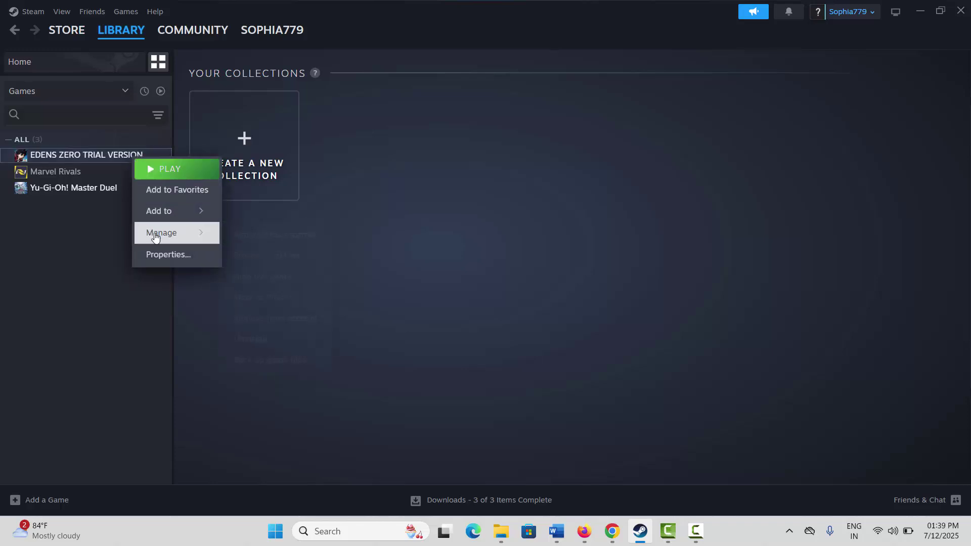
left_click(162, 256)
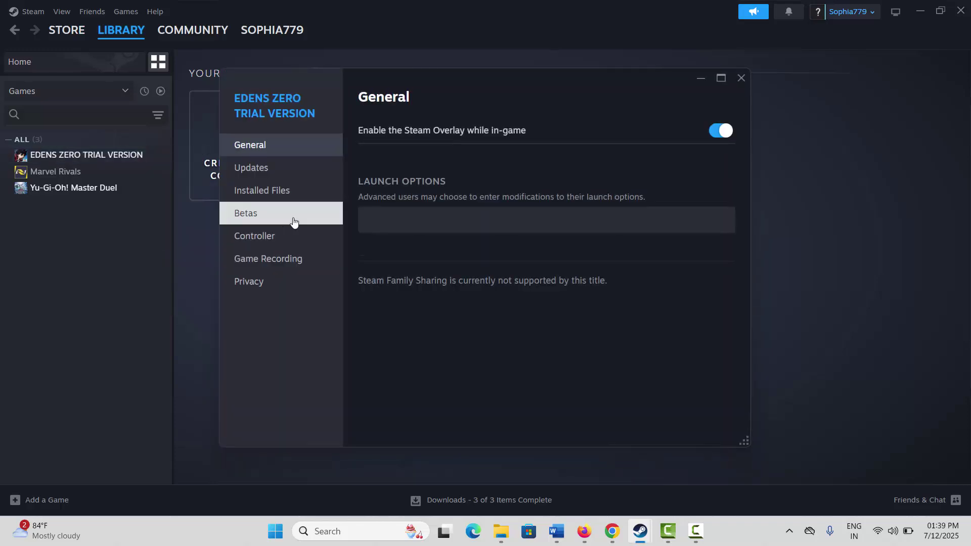
left_click(290, 202)
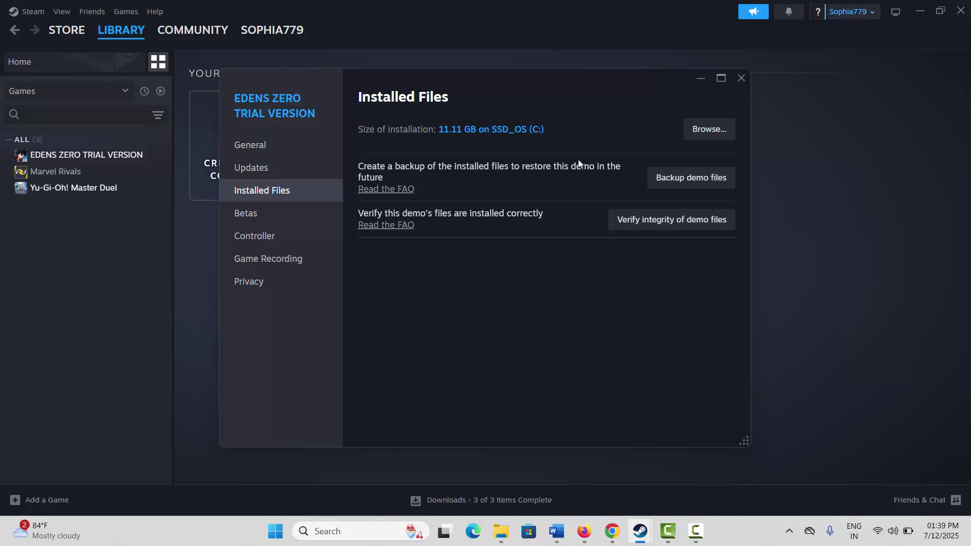
left_click(702, 132)
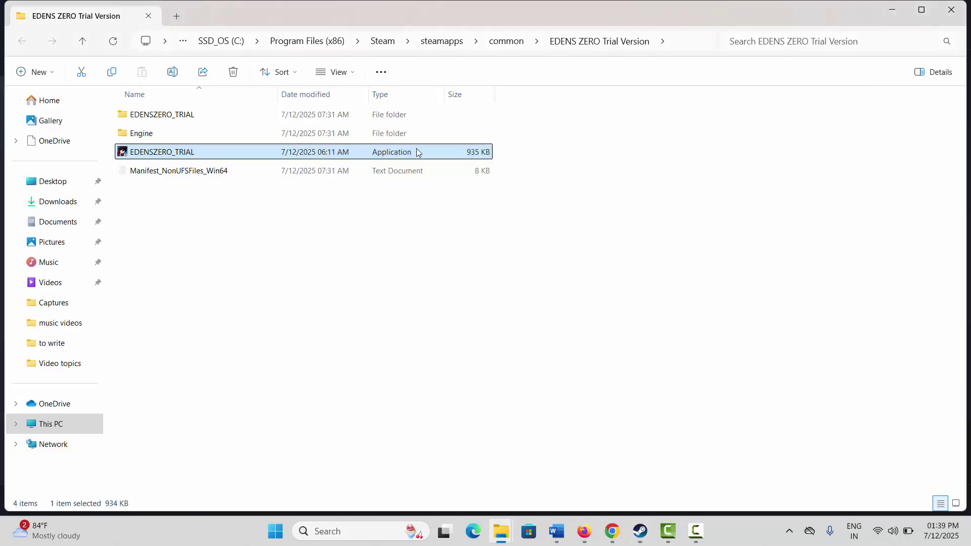
Set the EDENSZERO_TRIAL application to run as administrator, with fullscreen optimizations disabled and Windows 8 compatibility mode, and save the properties.
mouse_move(179, 150)
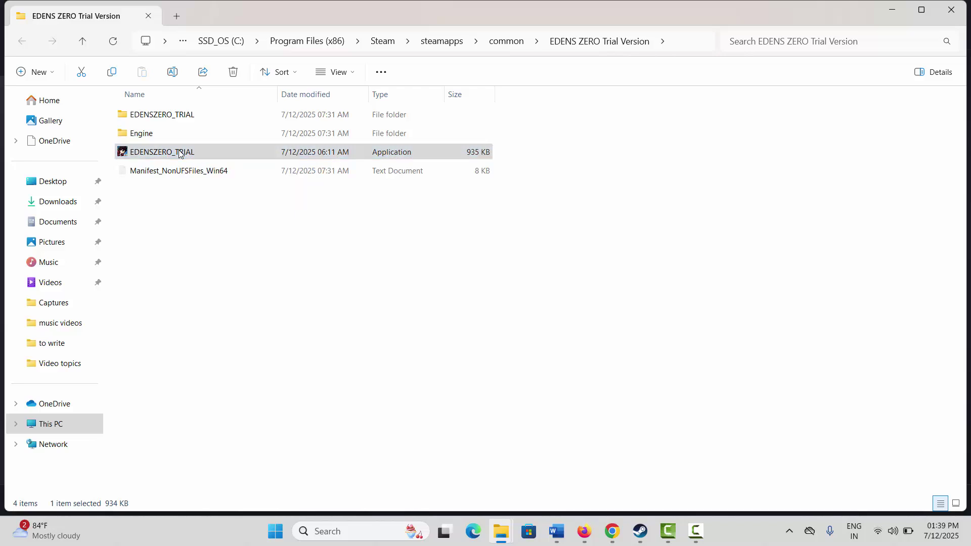
right_click(180, 151)
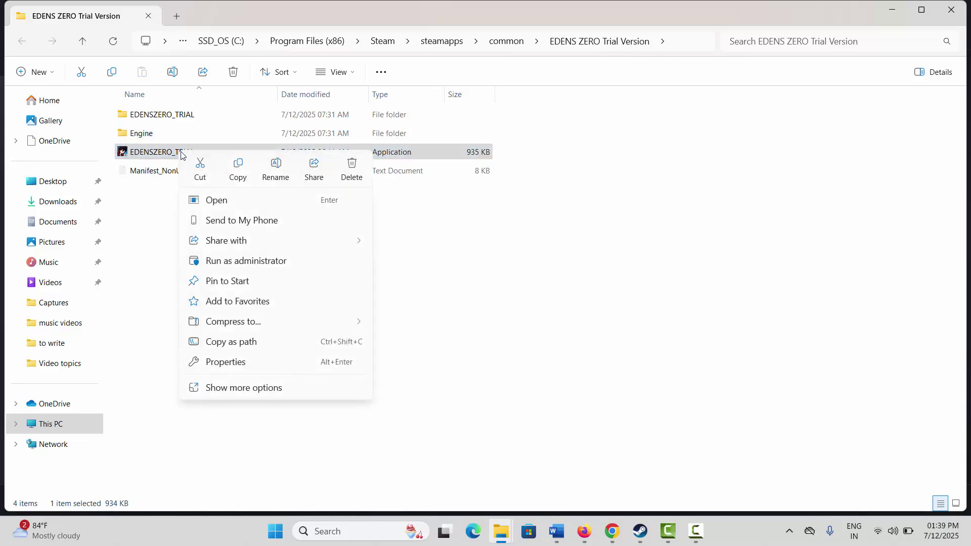
left_click(233, 362)
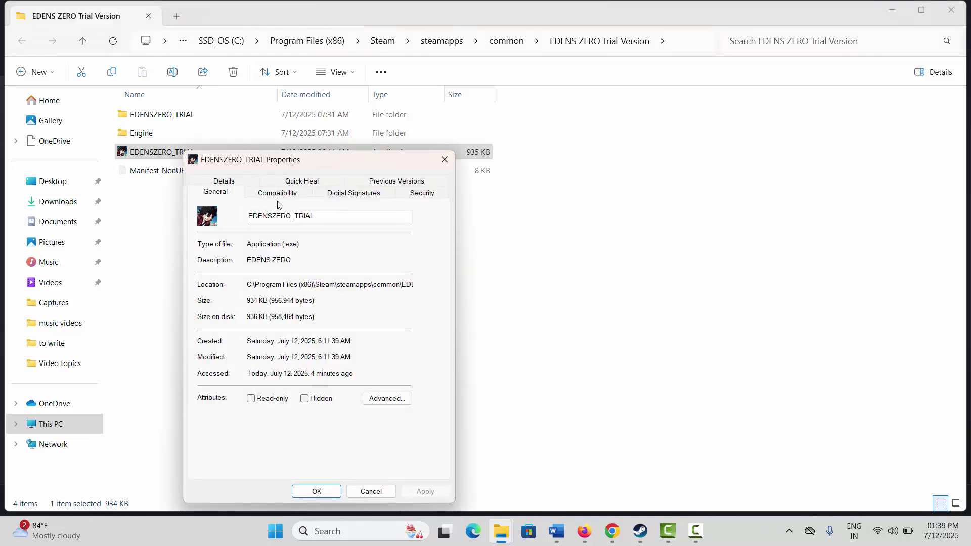
left_click(279, 193)
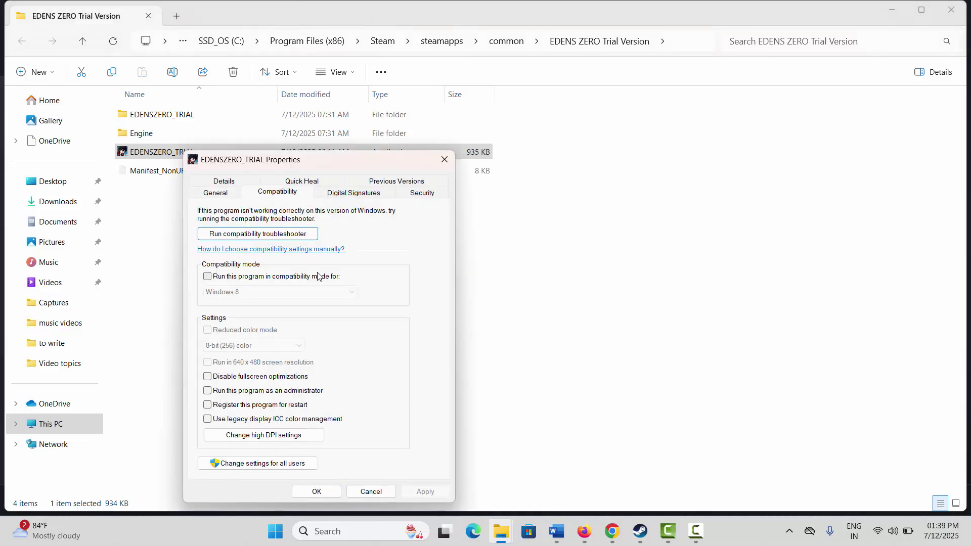
left_click(208, 391)
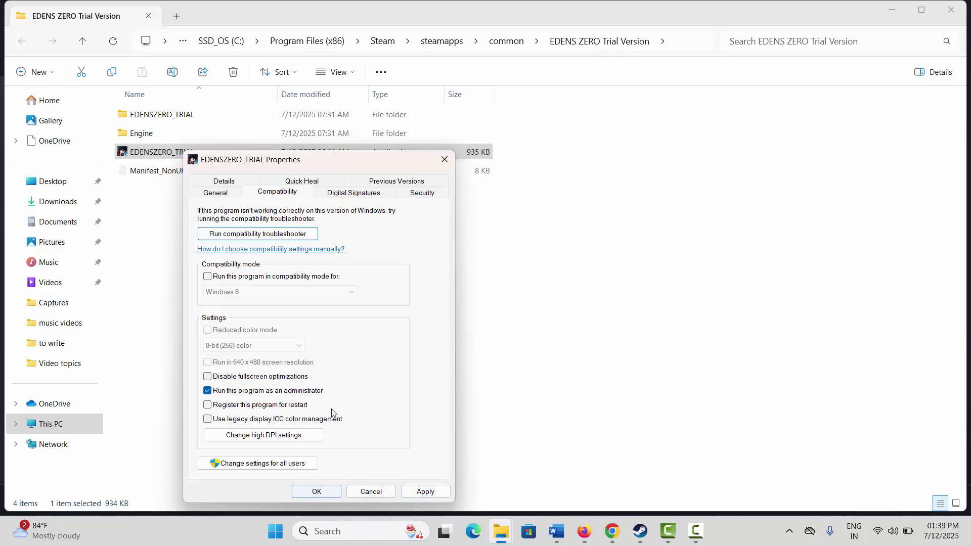
left_click(208, 379)
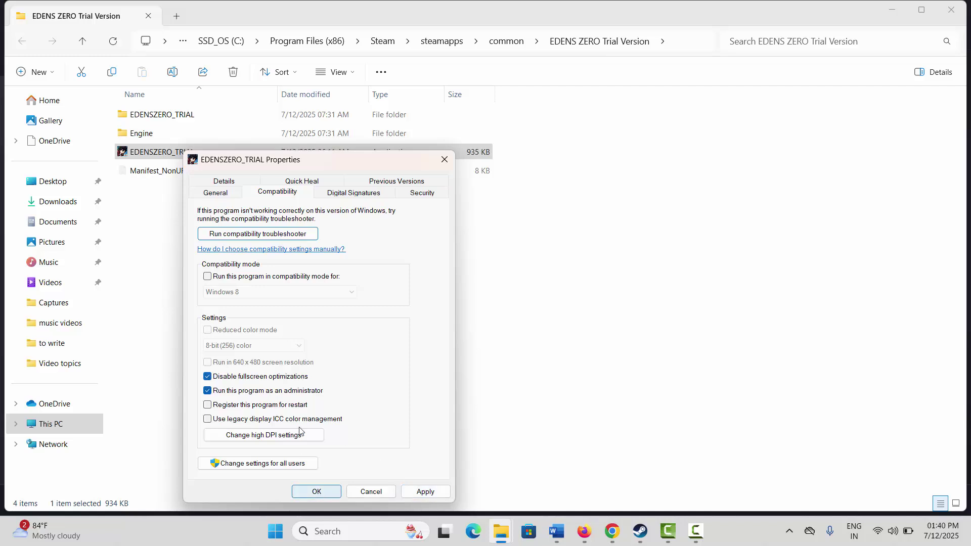
left_click(207, 277)
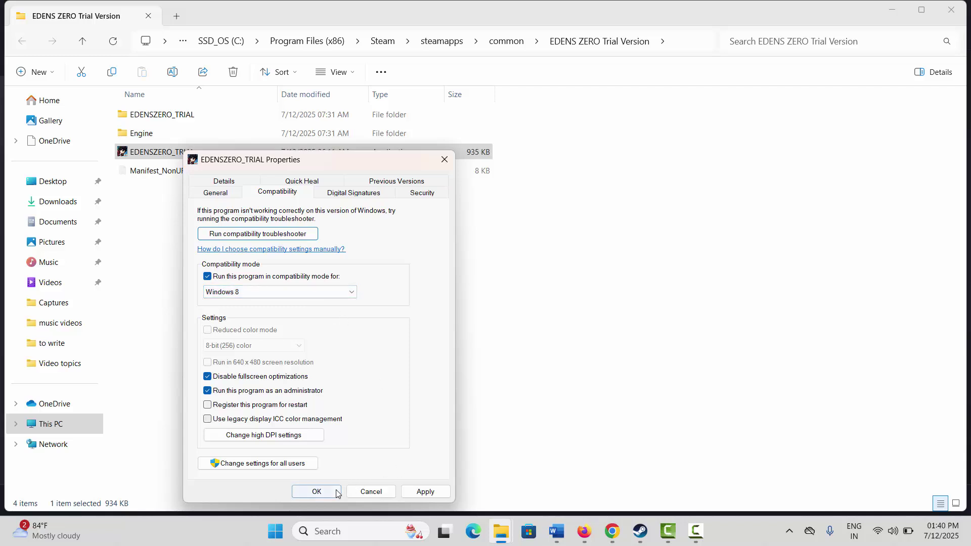
left_click(315, 491)
Consult Method 6 in the Word document and open Windows Defender Firewall.
left_click(565, 534)
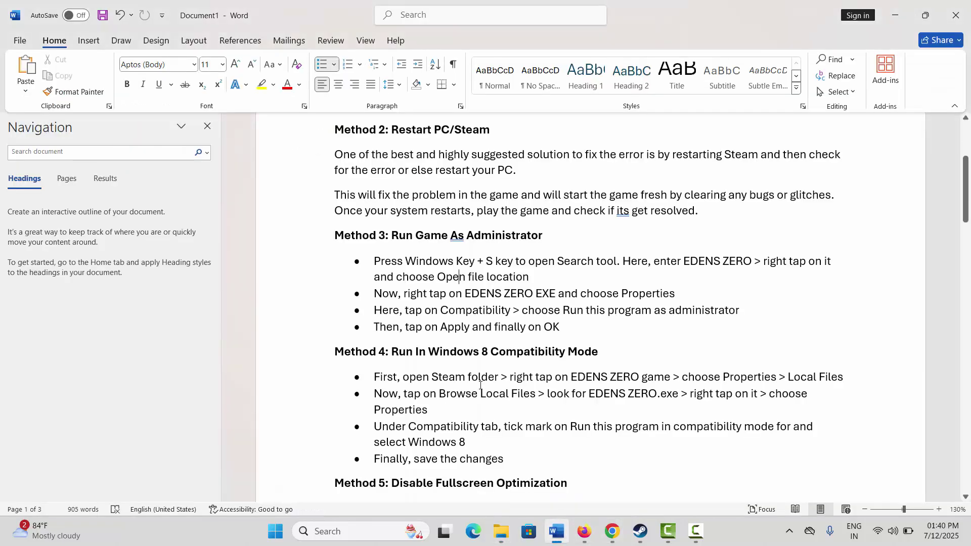
scroll(480, 385, "down", 5)
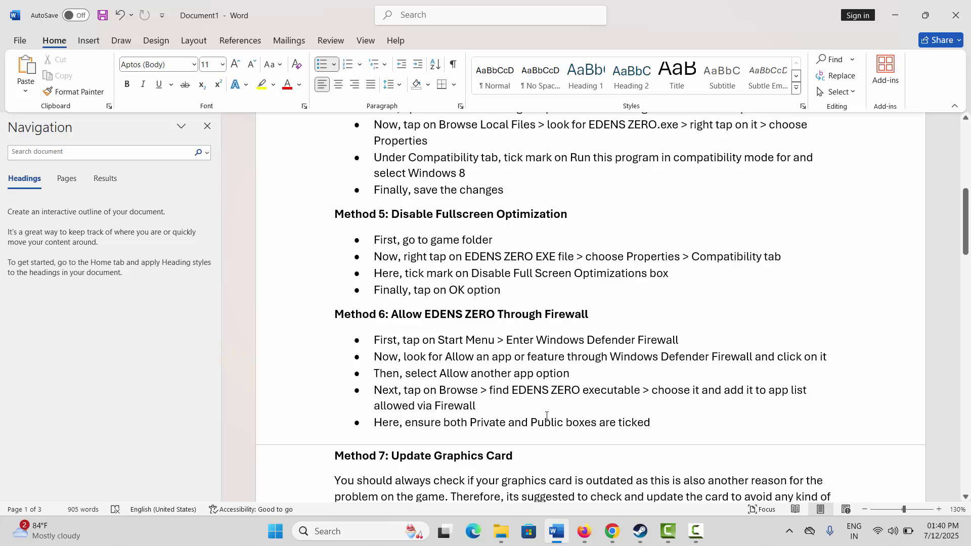
left_click(334, 532)
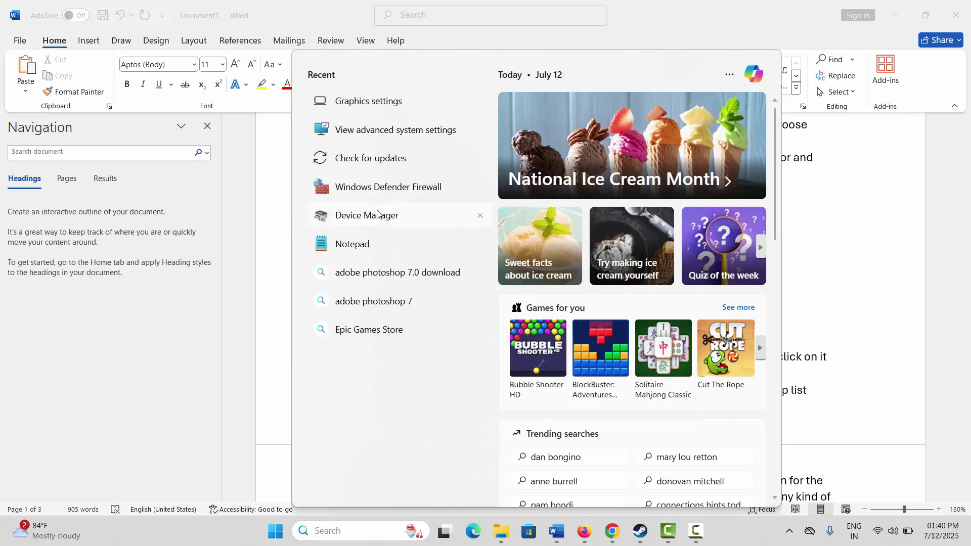
left_click(389, 191)
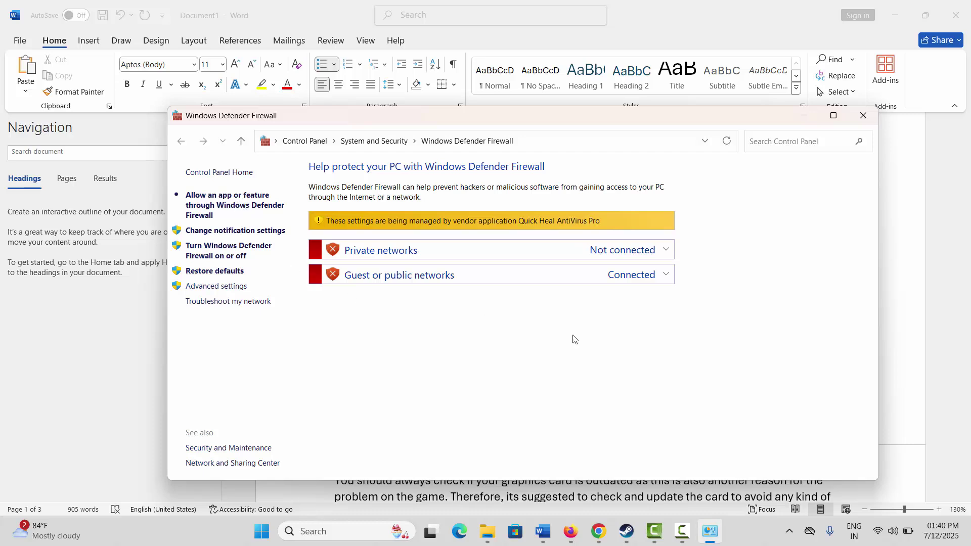
Return to the Word document and read through Method 7 on updating the graphics card and Method 8 on verifying game files.
left_click(933, 360)
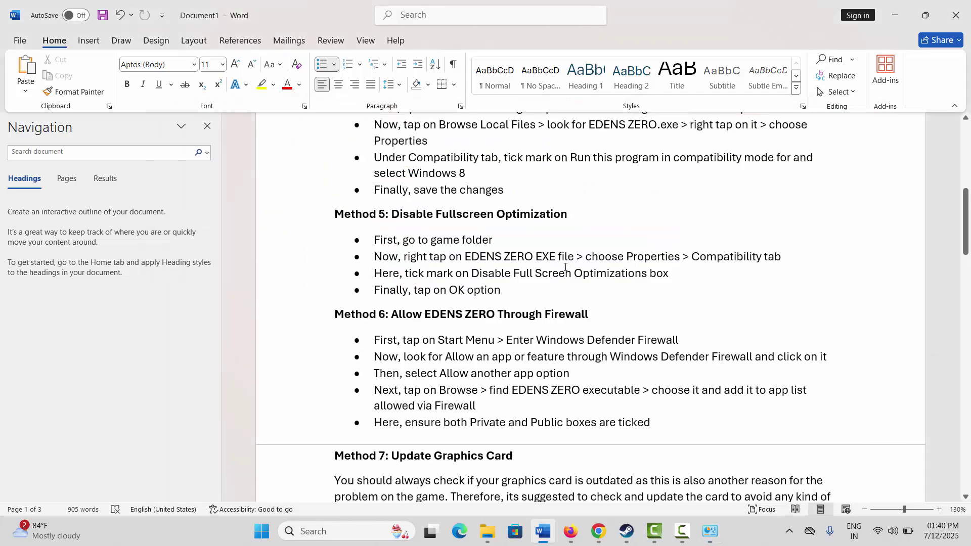
scroll(568, 332, "down", 1)
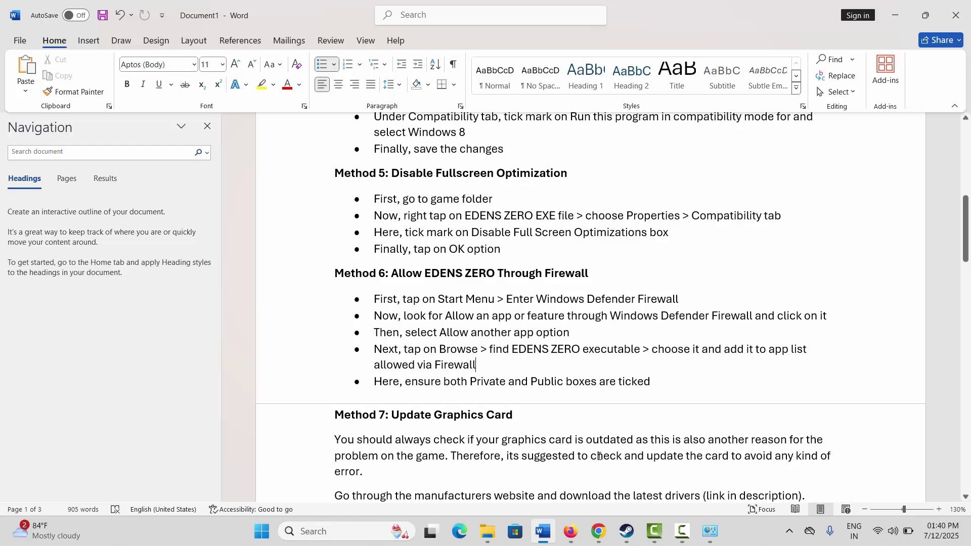
scroll(429, 390, "down", 1)
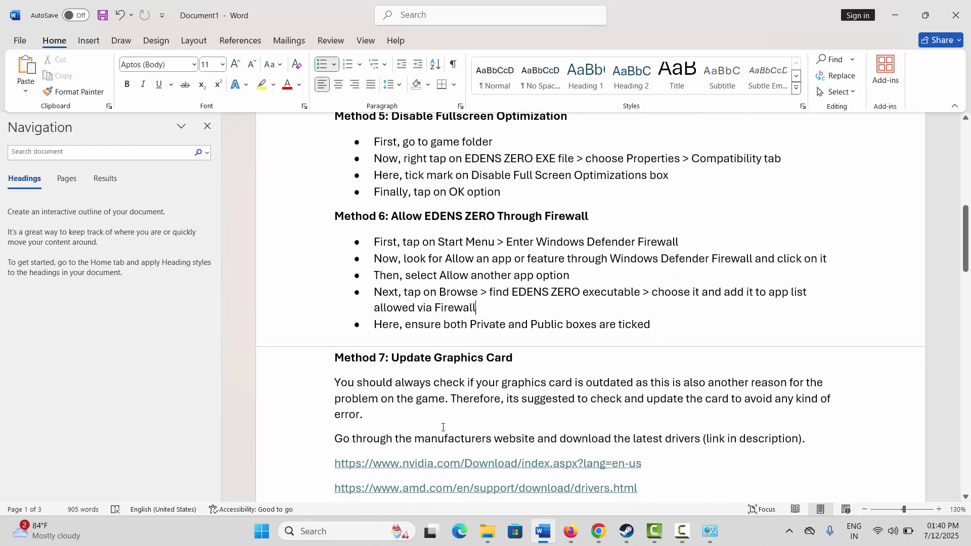
scroll(447, 357, "down", 2)
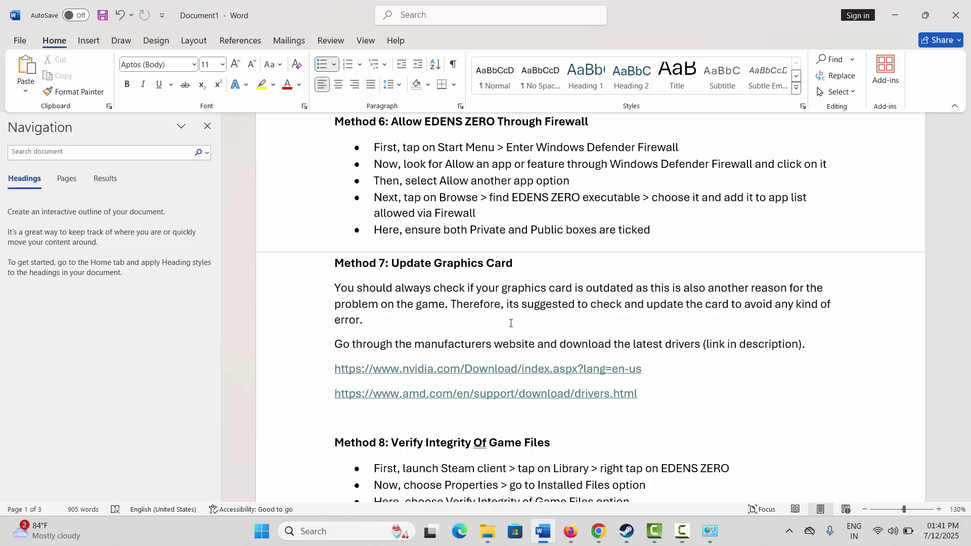
double_click(361, 346)
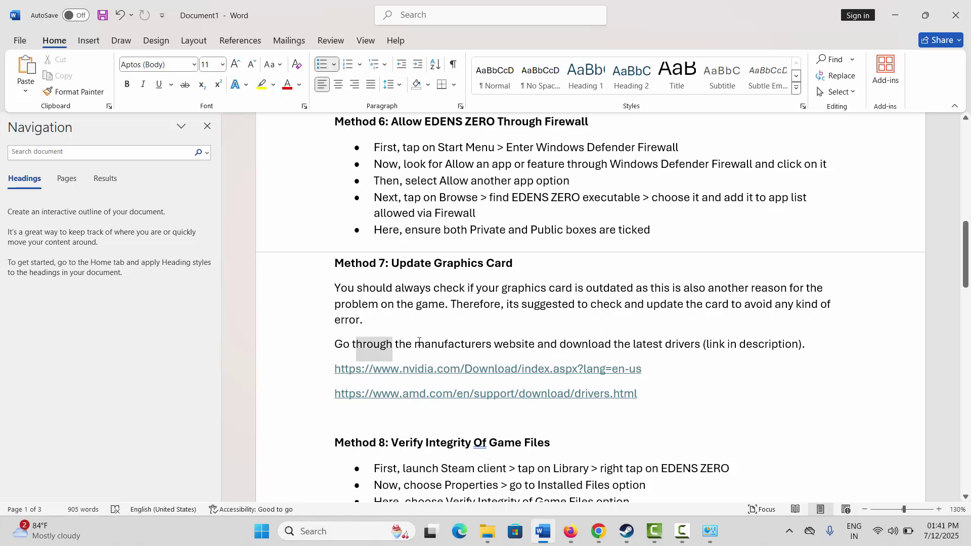
left_click_drag(419, 342, 465, 342)
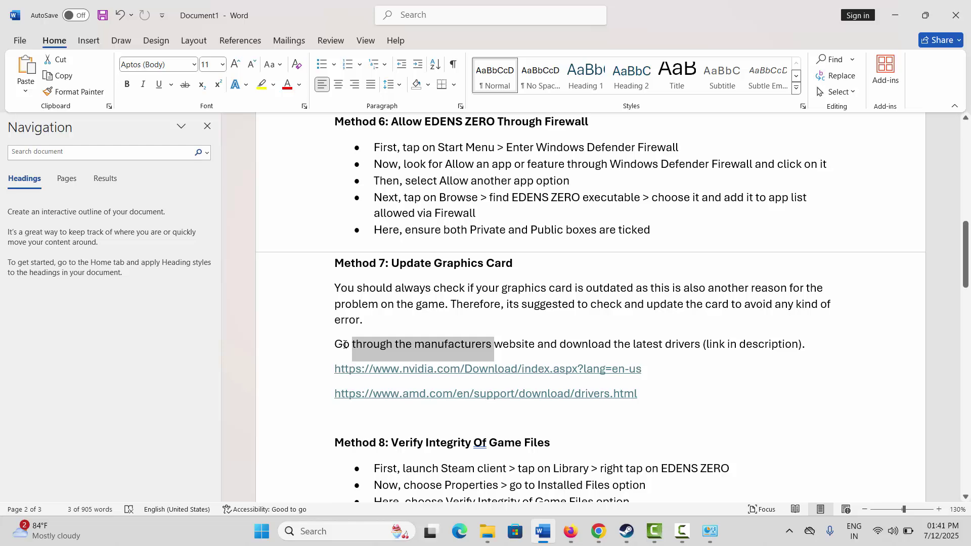
scroll(381, 359, "down", 2)
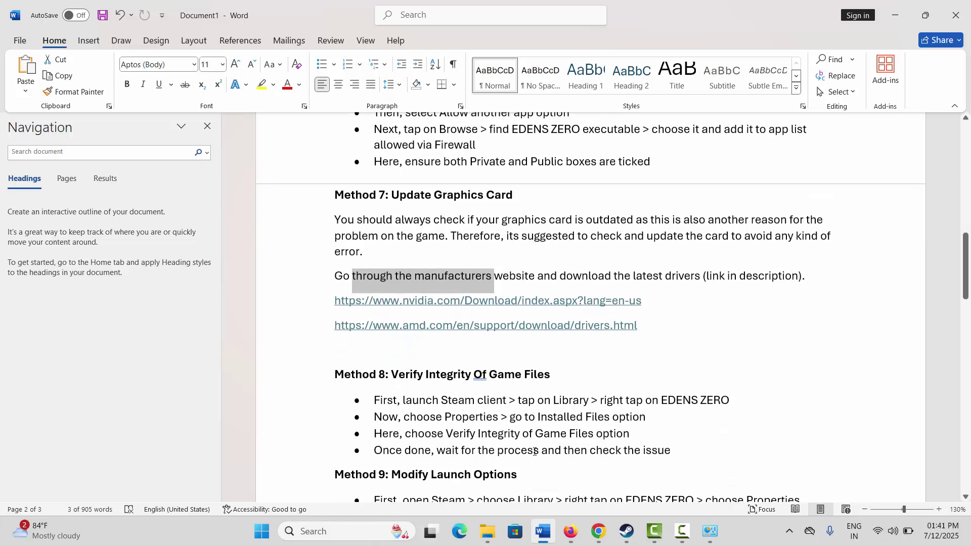
Switch to Steam and open the Installed Files properties of EDENS ZERO TRIAL VERSION, where demo files can be verified.
left_click(626, 531)
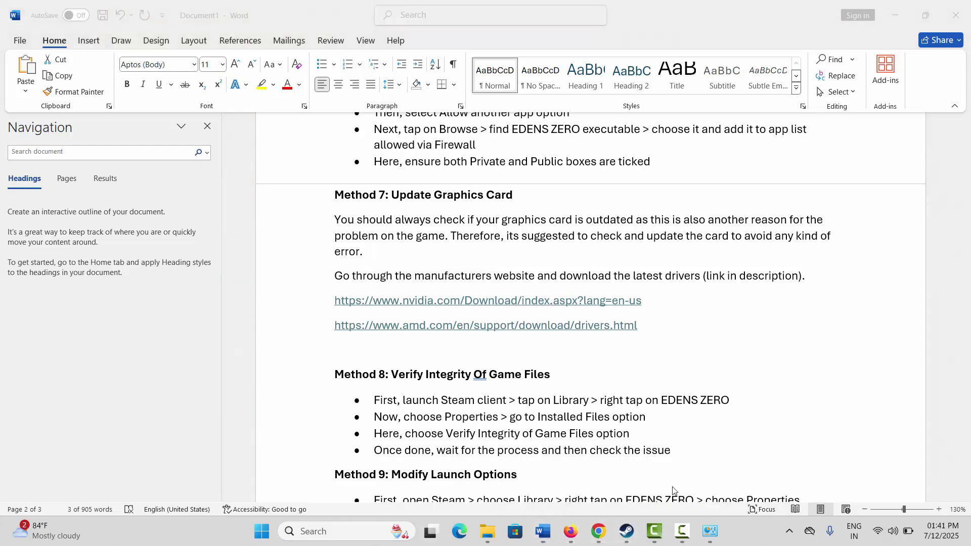
mouse_move(626, 532)
left_click(576, 480)
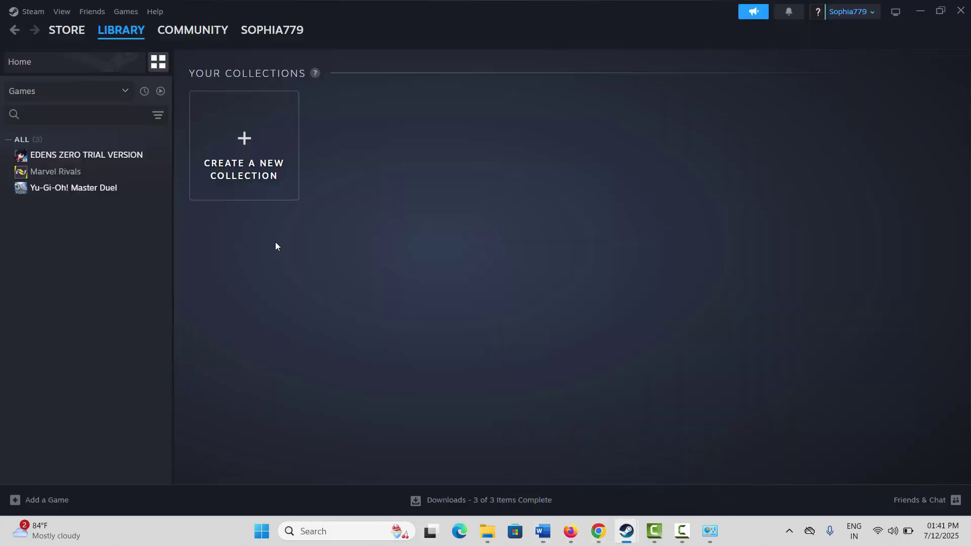
left_click(111, 158)
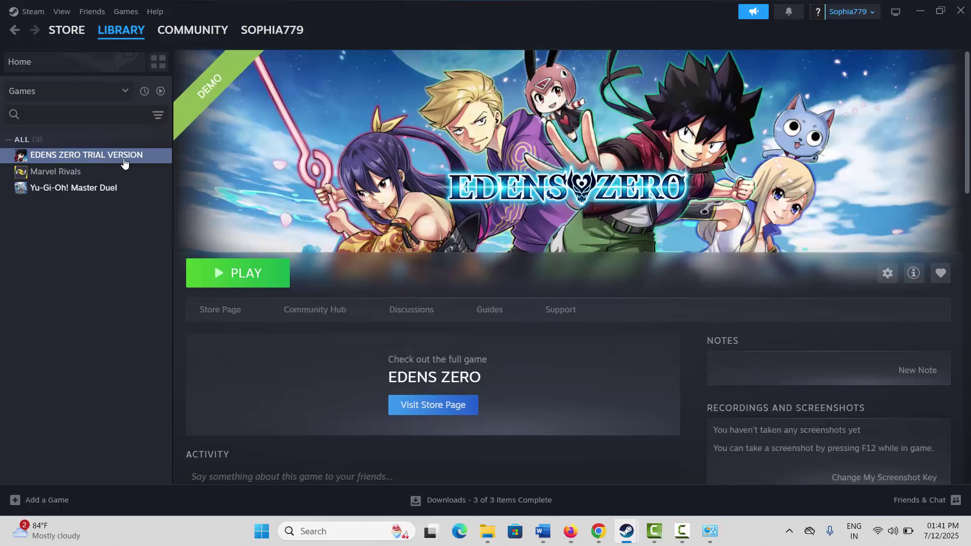
right_click(124, 162)
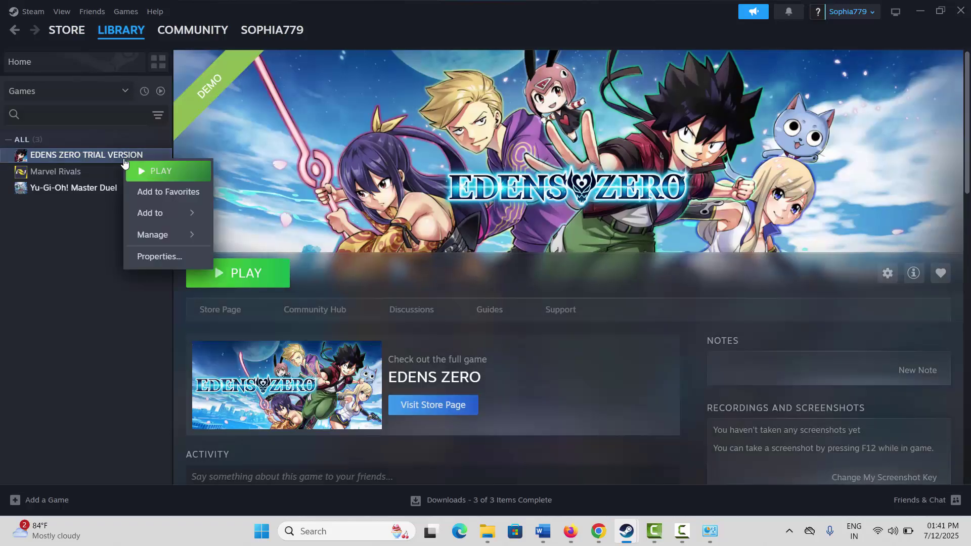
left_click(157, 260)
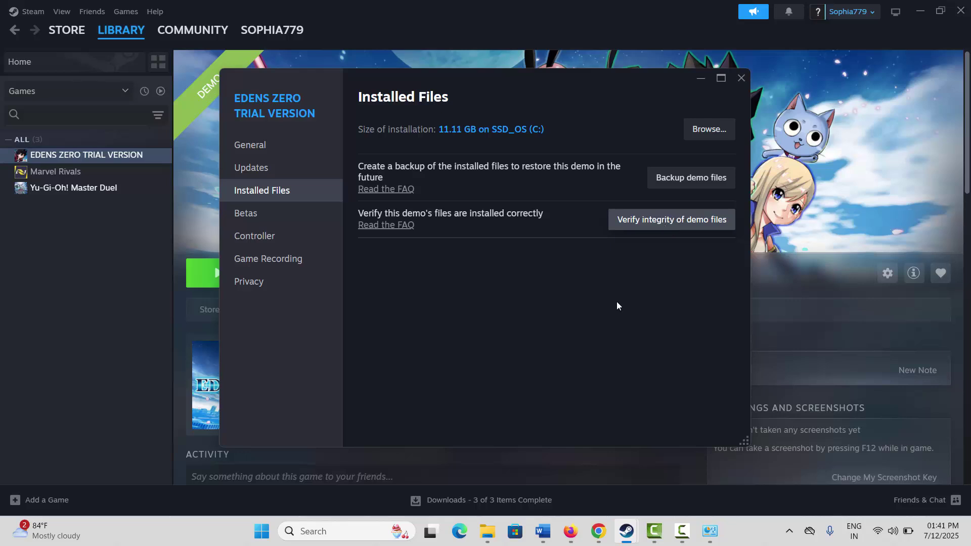
Consult Method 9 in the Word document, then open the General properties of EDENS ZERO TRIAL VERSION in Steam for editing its launch options.
left_click(541, 532)
scroll(471, 338, "down", 5)
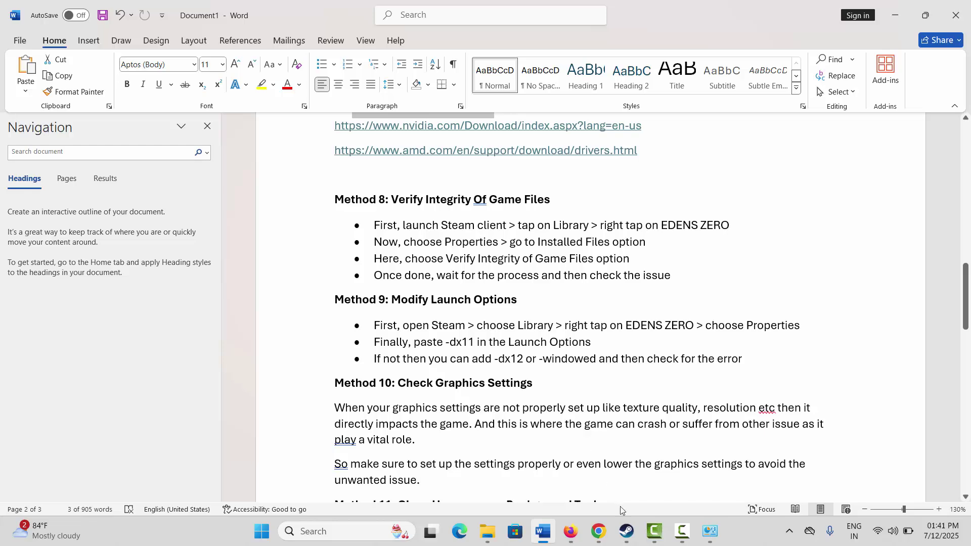
mouse_move(627, 536)
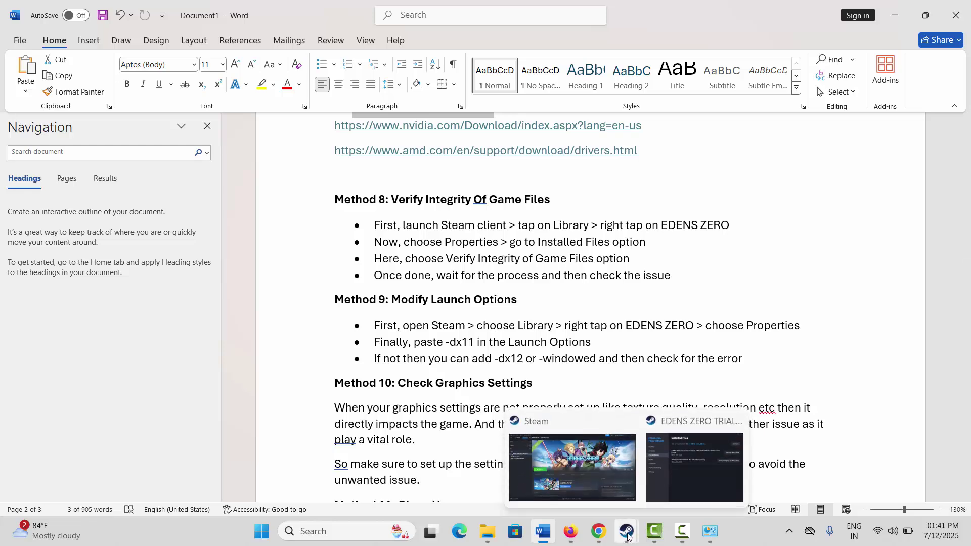
left_click(602, 488)
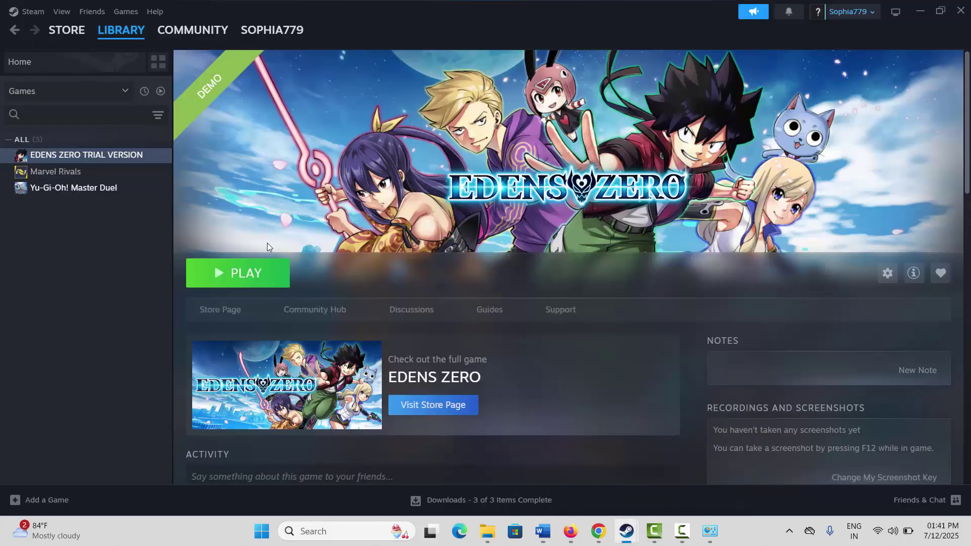
right_click(119, 159)
left_click(153, 255)
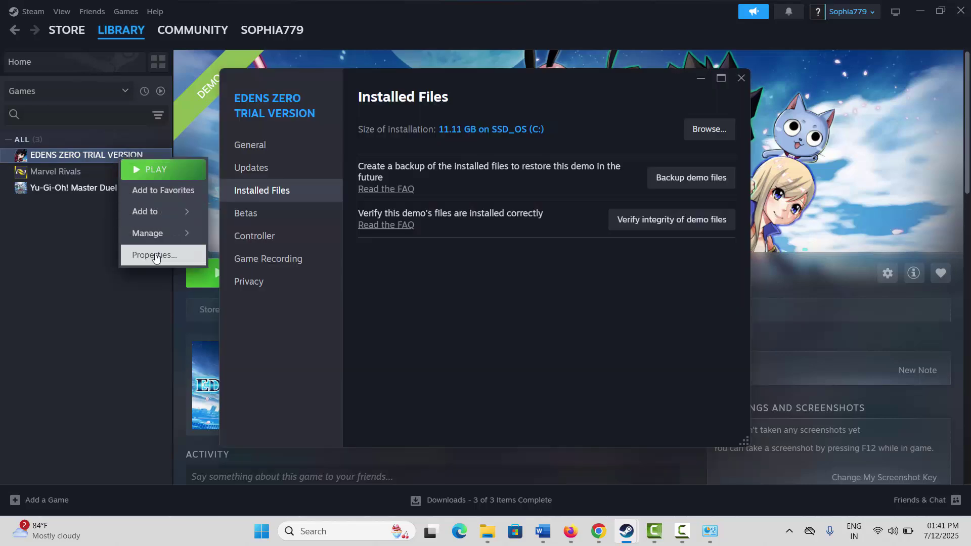
left_click(274, 154)
left_click(392, 221)
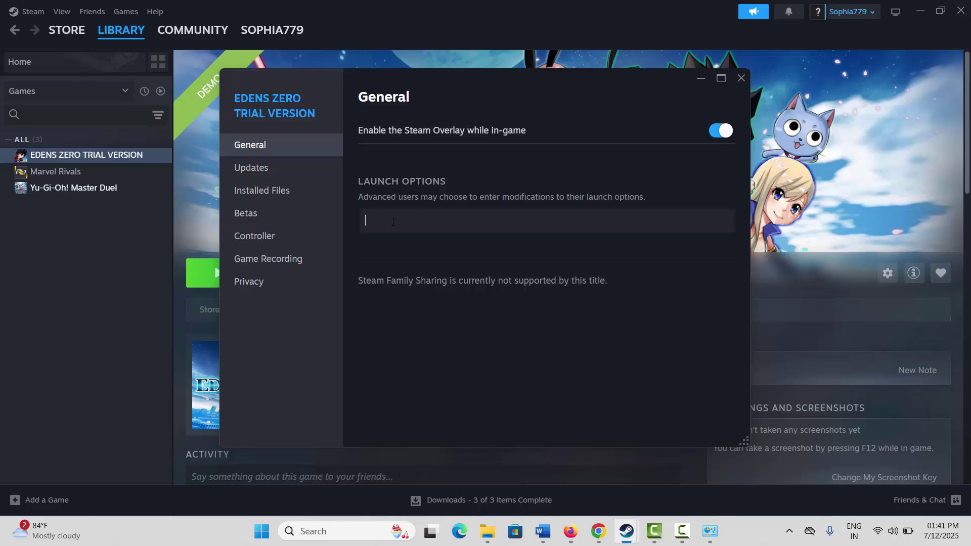
Enter -dx11 as the game's launch option, then replace it with -windowed.
type("-")
type("dx")
type("11")
key("BackSpace")
key("BackSpace")
key("BackSpace")
key("BackSpace")
type("windowed")
Return to the Word document and read Method 10 on graphics settings and Method 11 on closing background tasks.
left_click(543, 532)
scroll(427, 378, "down", 3)
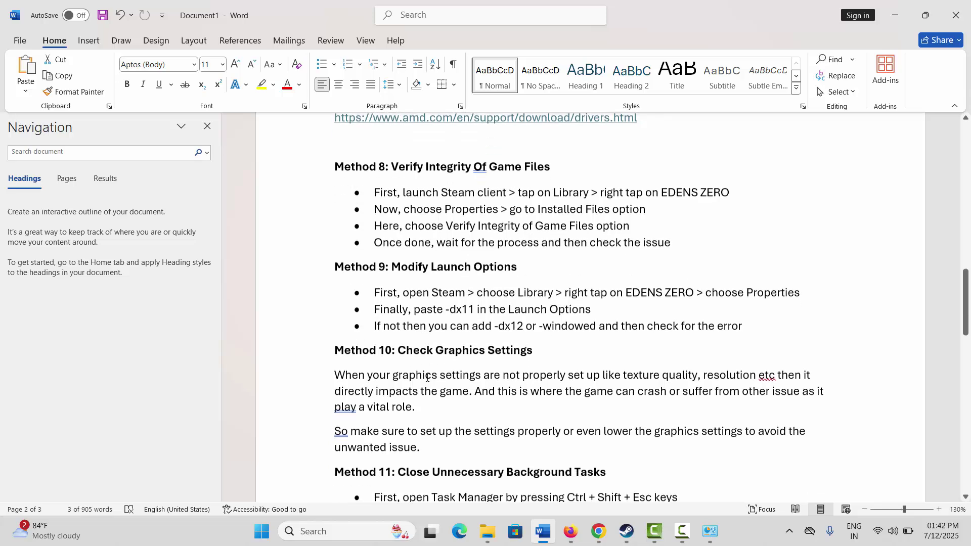
scroll(427, 378, "down", 1)
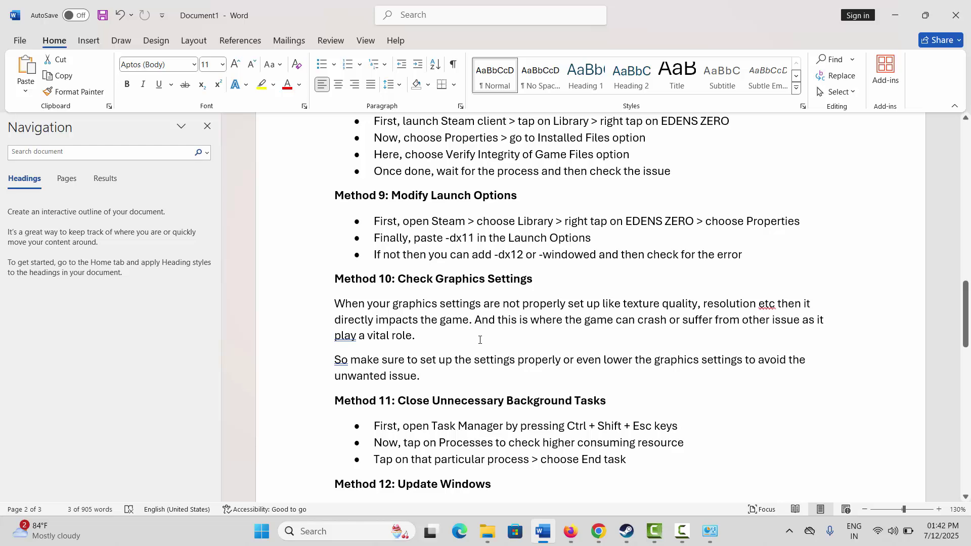
scroll(552, 339, "down", 1)
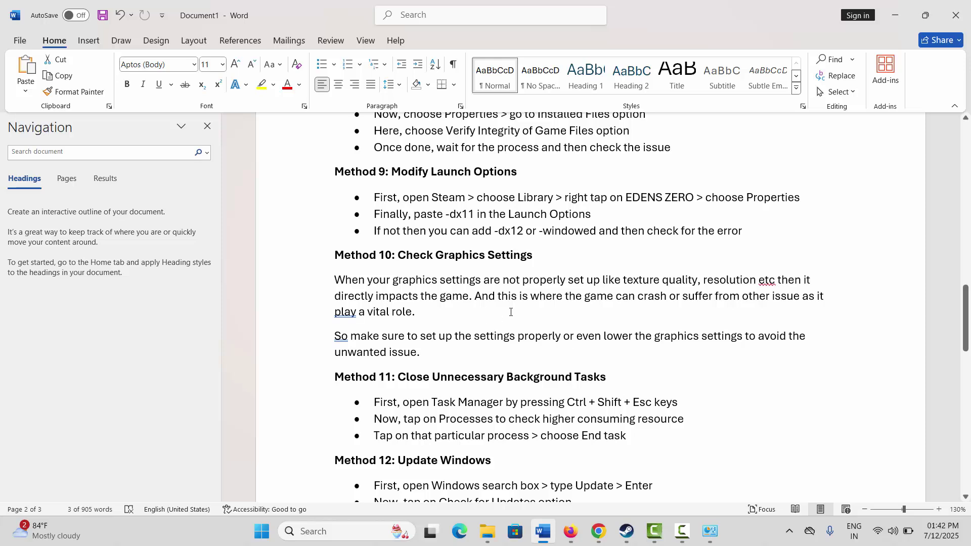
left_click_drag(576, 335, 699, 336)
scroll(547, 345, "down", 2)
left_click(547, 346)
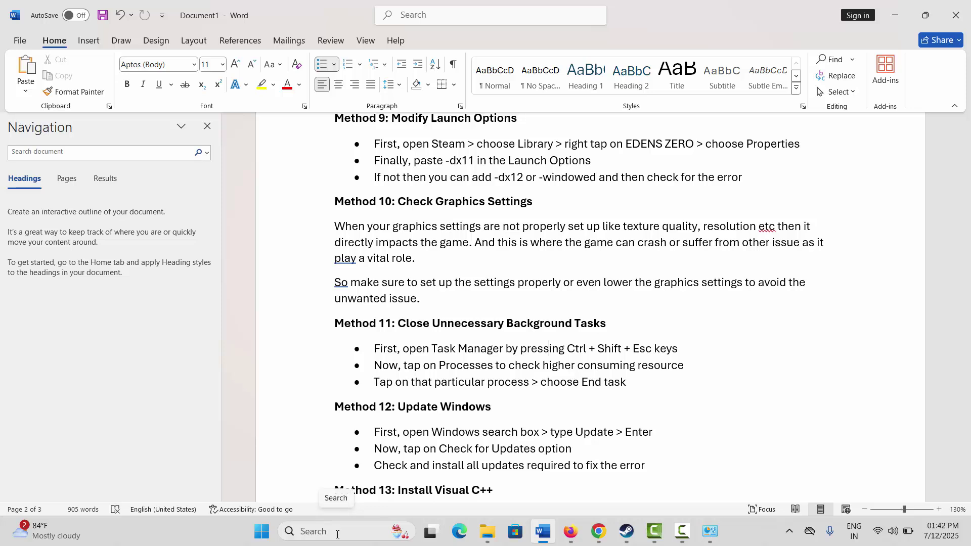
left_click_drag(582, 349, 610, 327)
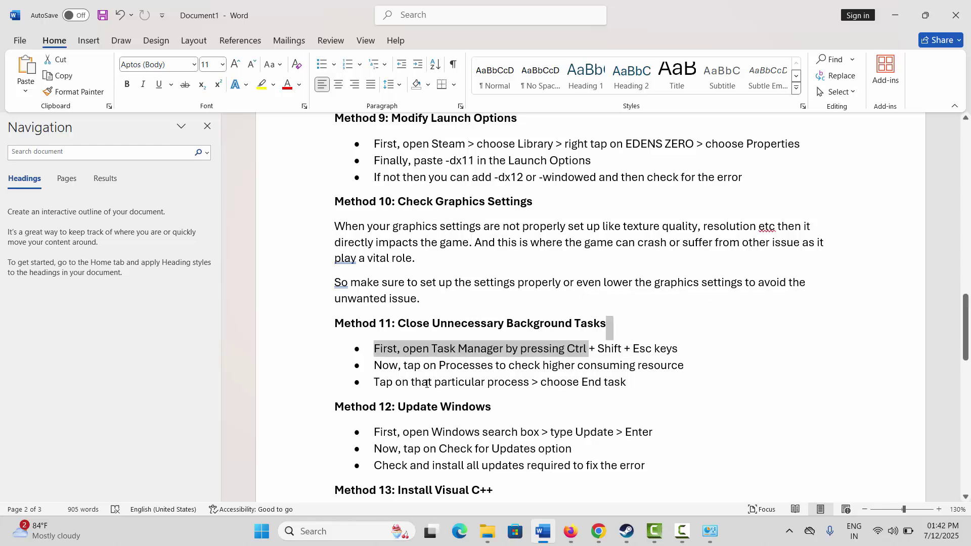
left_click(426, 383)
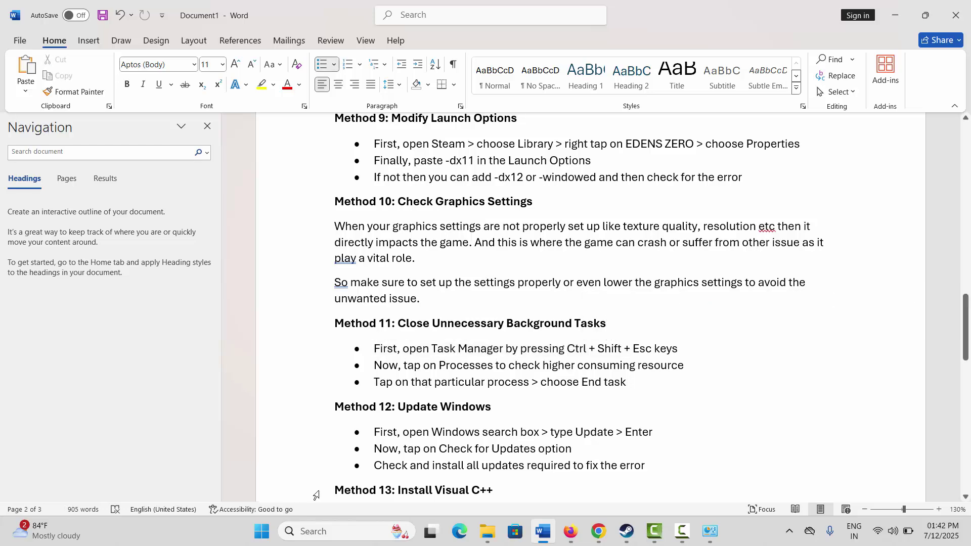
Open Task Manager and bring up the available actions for the Camtasia Recorder process.
left_click(317, 532)
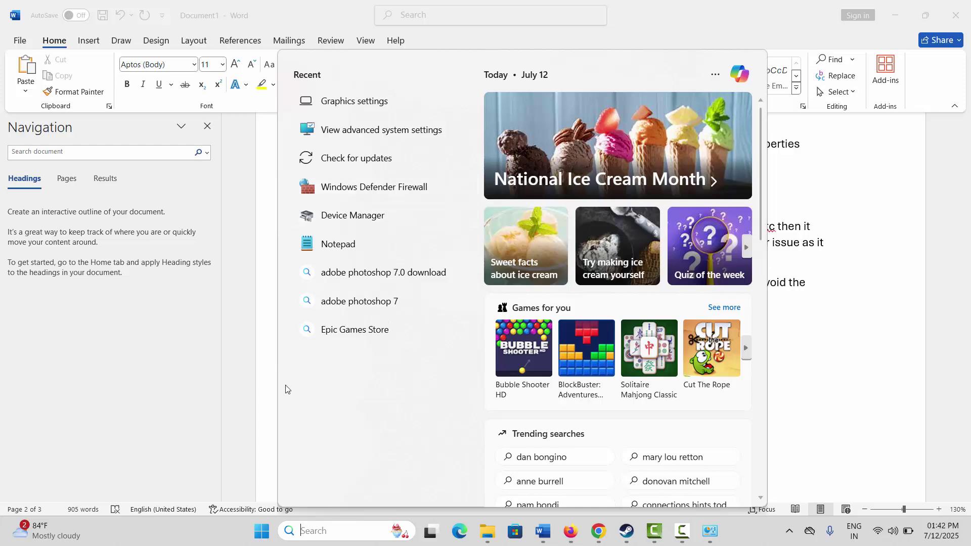
left_click(267, 422)
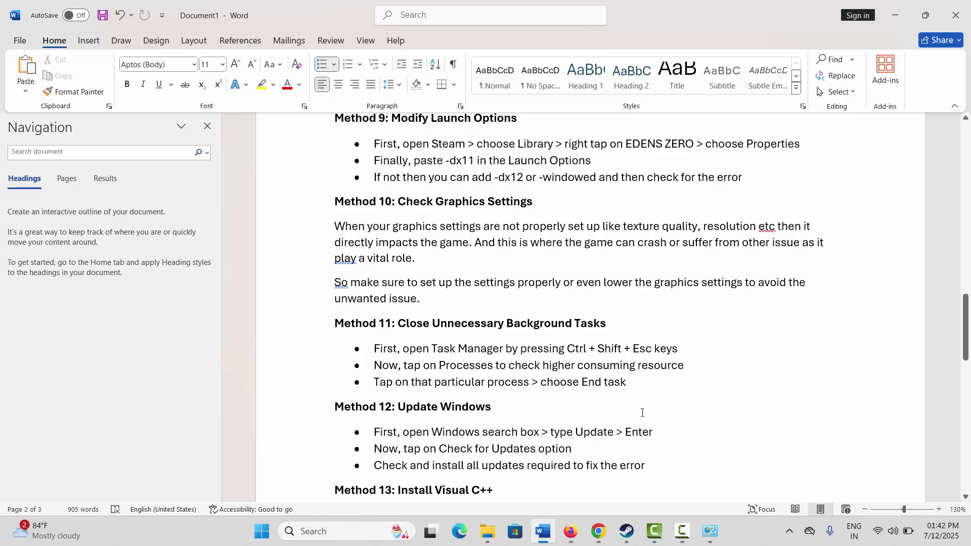
right_click(742, 532)
left_click(781, 485)
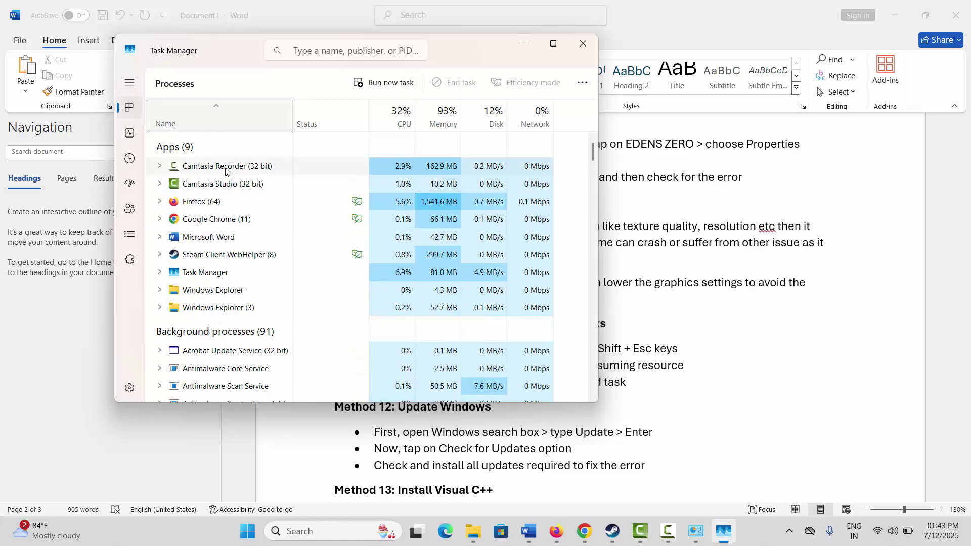
right_click(226, 171)
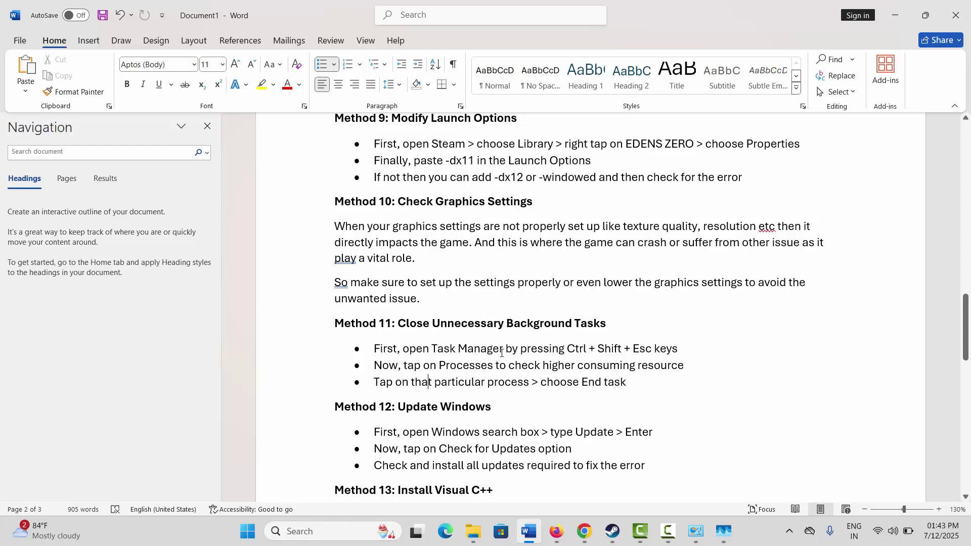
Check Method 12 in the Word document, then view the Windows Update page in Settings and close it.
scroll(502, 352, "down", 3)
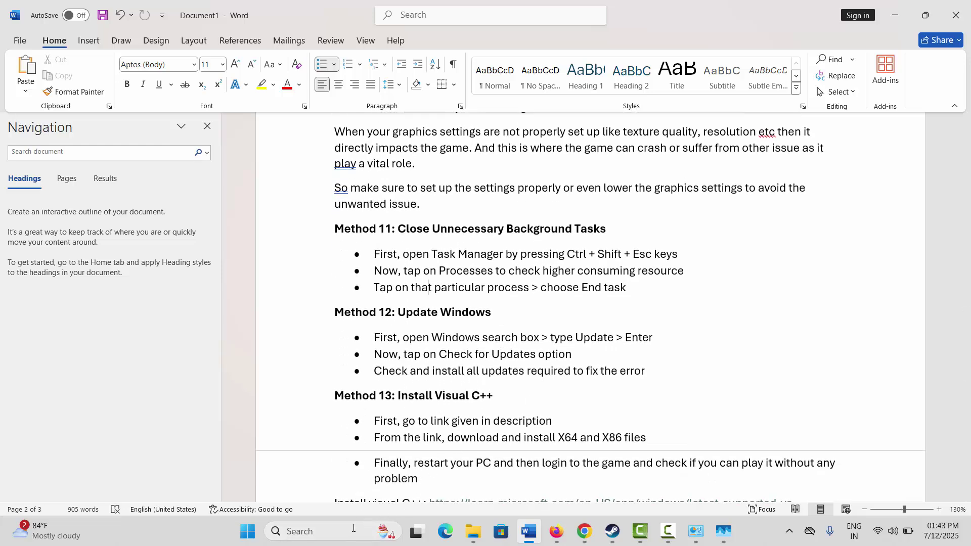
left_click(327, 534)
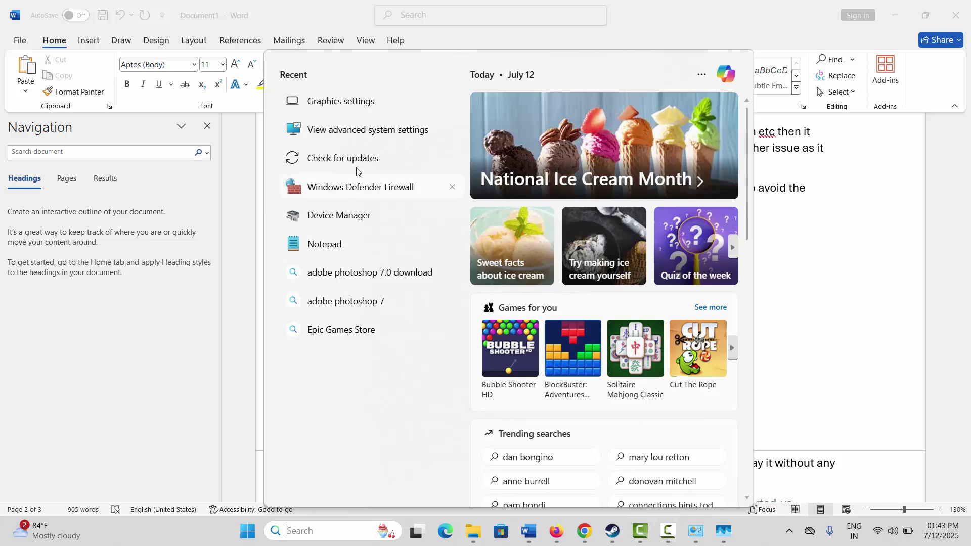
left_click(355, 160)
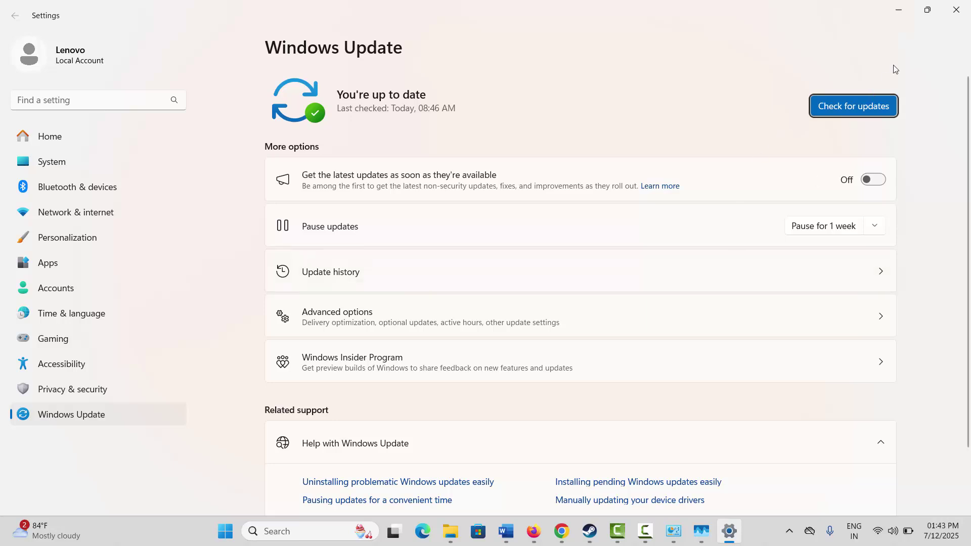
left_click(956, 10)
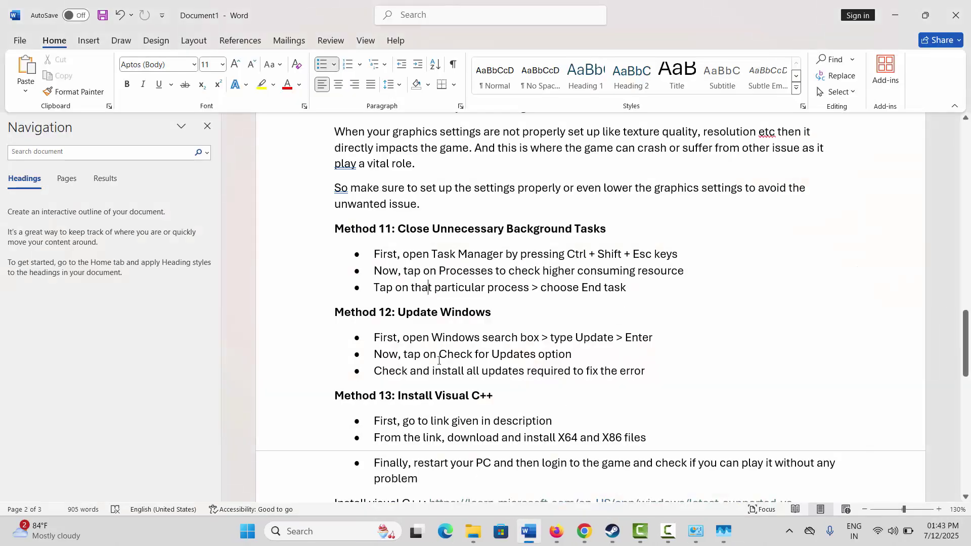
Read Method 13 on installing Visual C++ and Method 14 on virtual memory in the Word document.
scroll(440, 357, "down", 2)
scroll(439, 360, "down", 3)
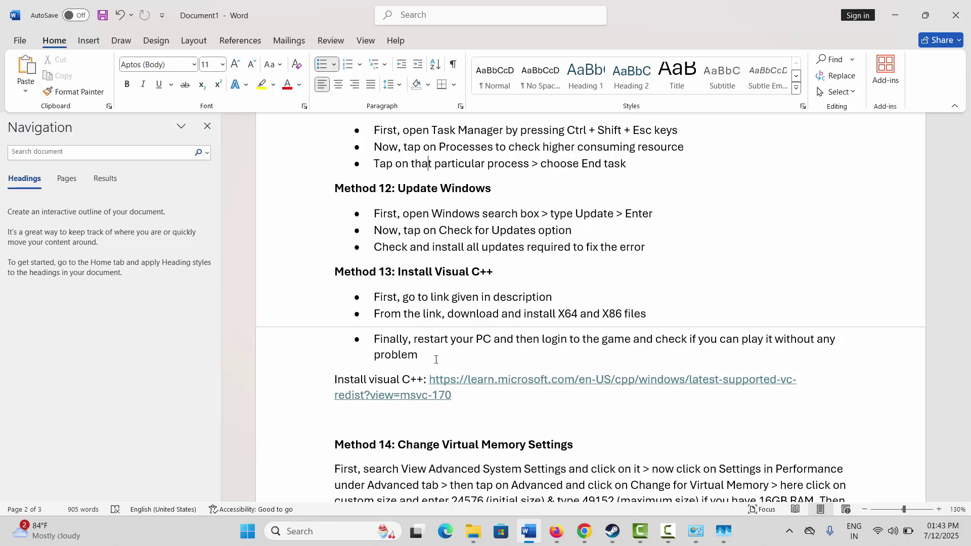
scroll(409, 393, "down", 3)
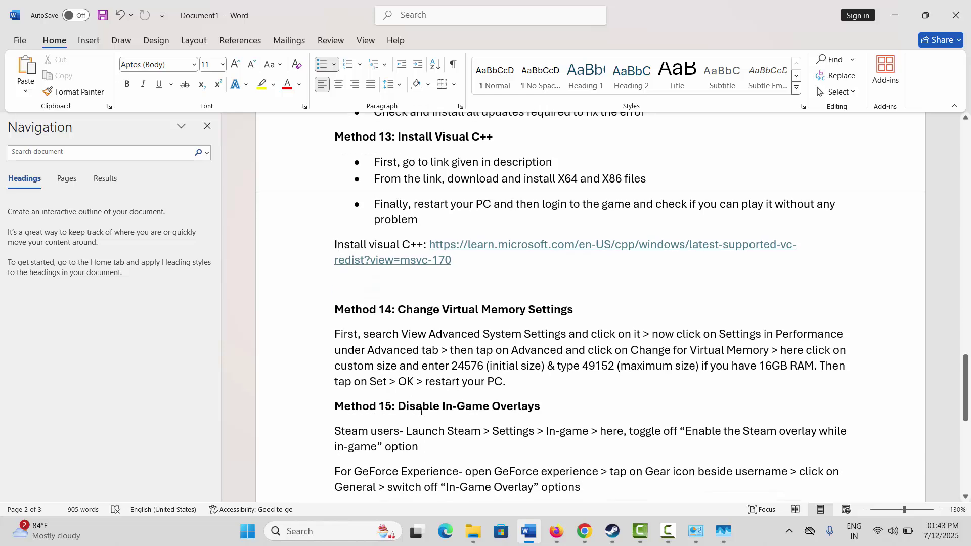
Open the Virtual Memory settings from the advanced Performance Options in System Properties.
left_click(317, 532)
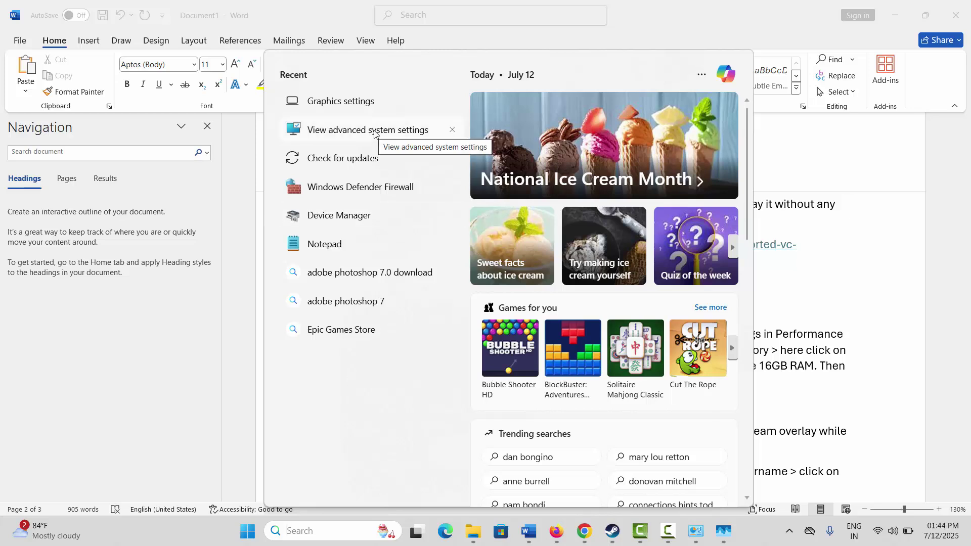
left_click(374, 130)
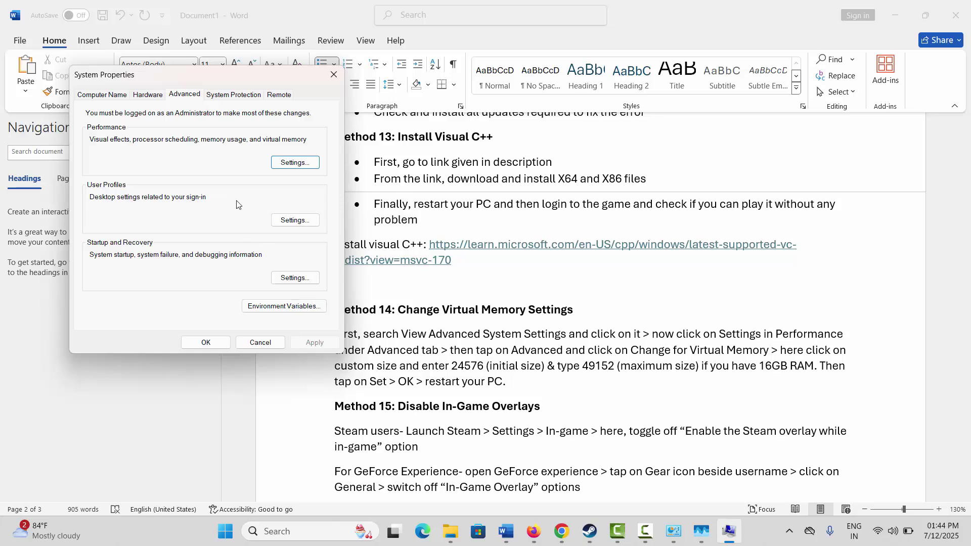
left_click(296, 163)
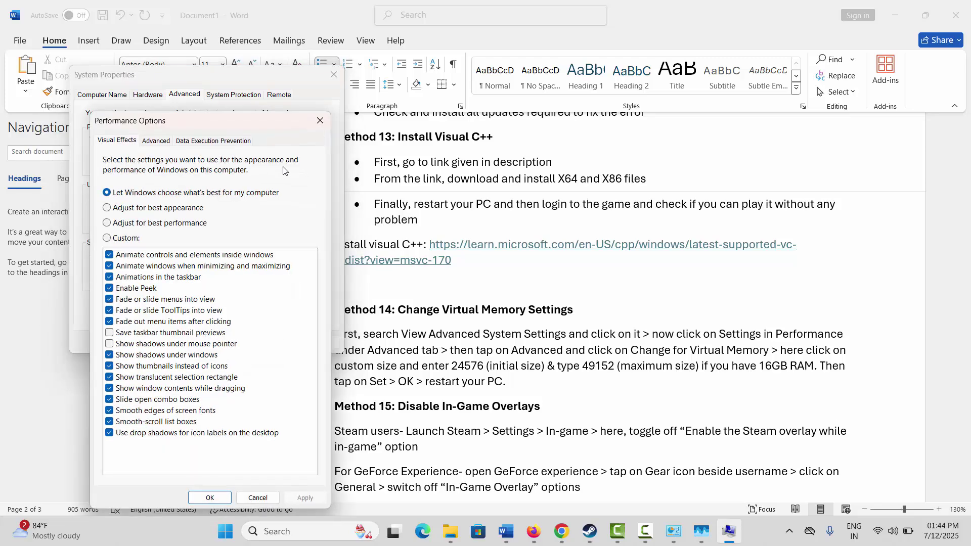
left_click(158, 142)
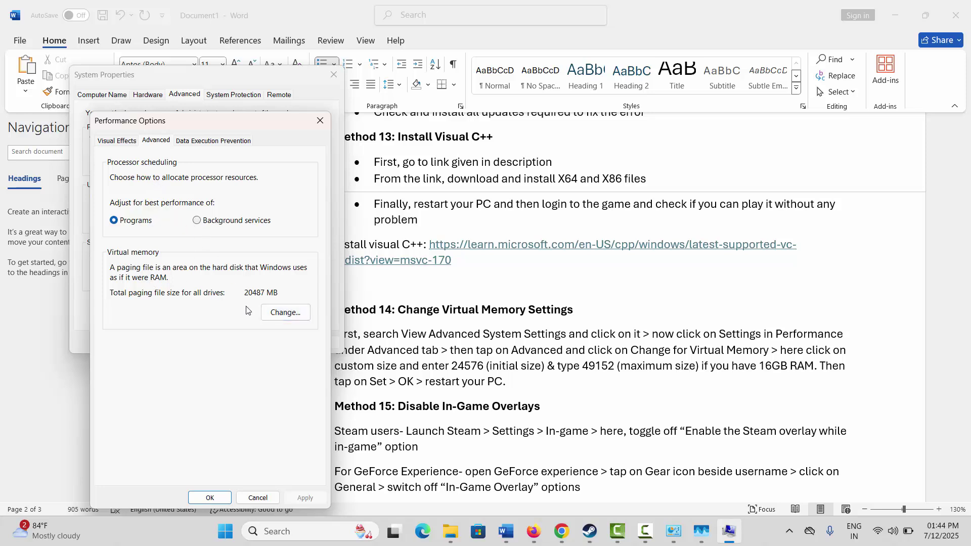
left_click(286, 313)
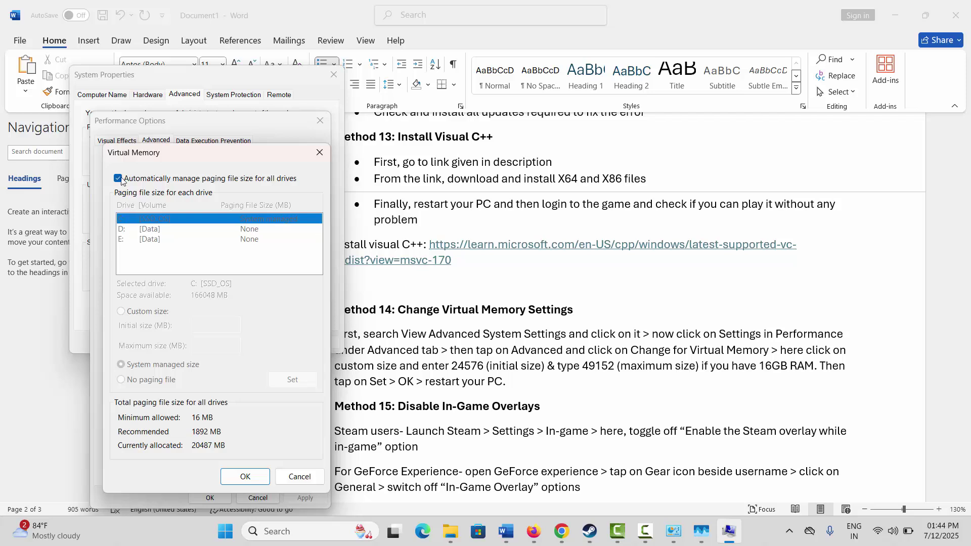
Enter a custom paging file size for drive C, initial 24576 MB and maximum 49152 MB, then close Virtual Memory without applying it.
left_click(118, 179)
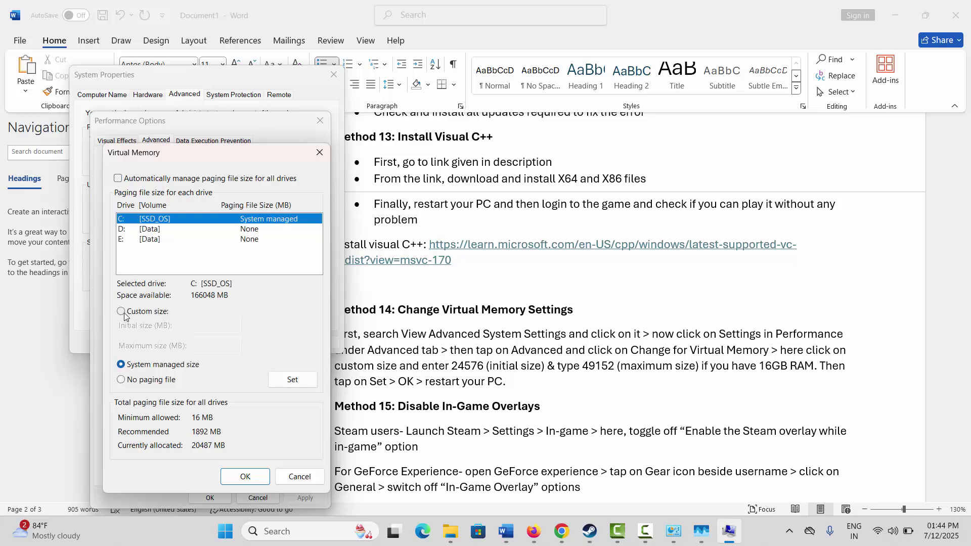
left_click(121, 311)
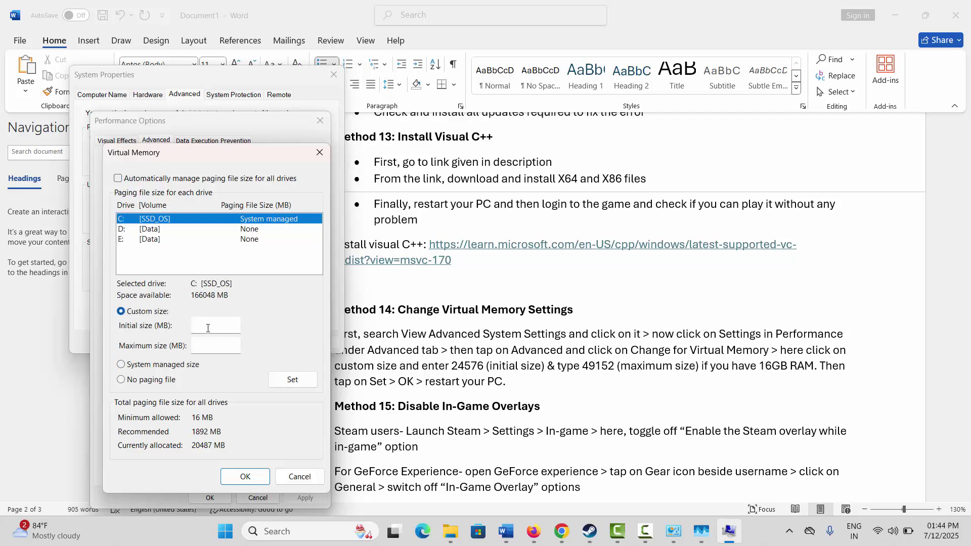
left_click(208, 328)
type("24576")
left_click(222, 344)
type("49152")
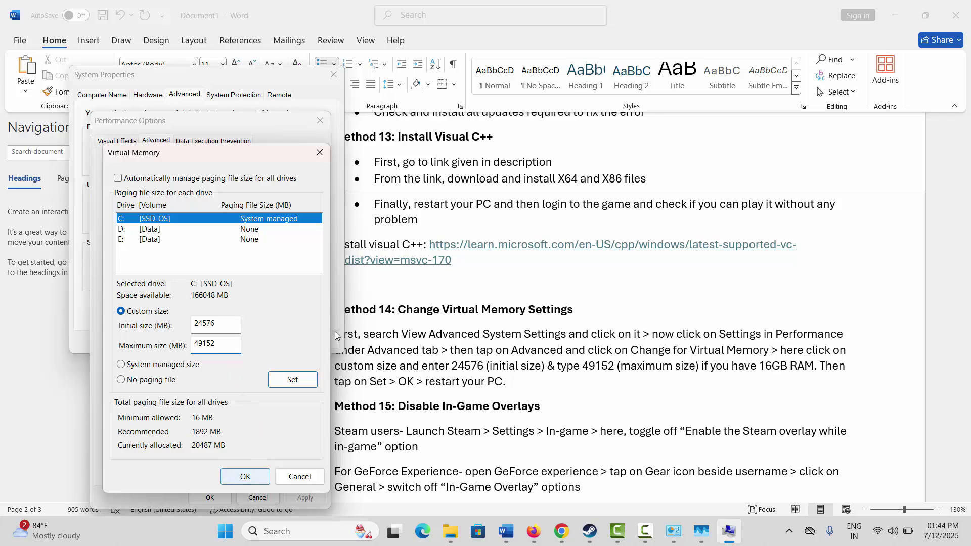
left_click(319, 153)
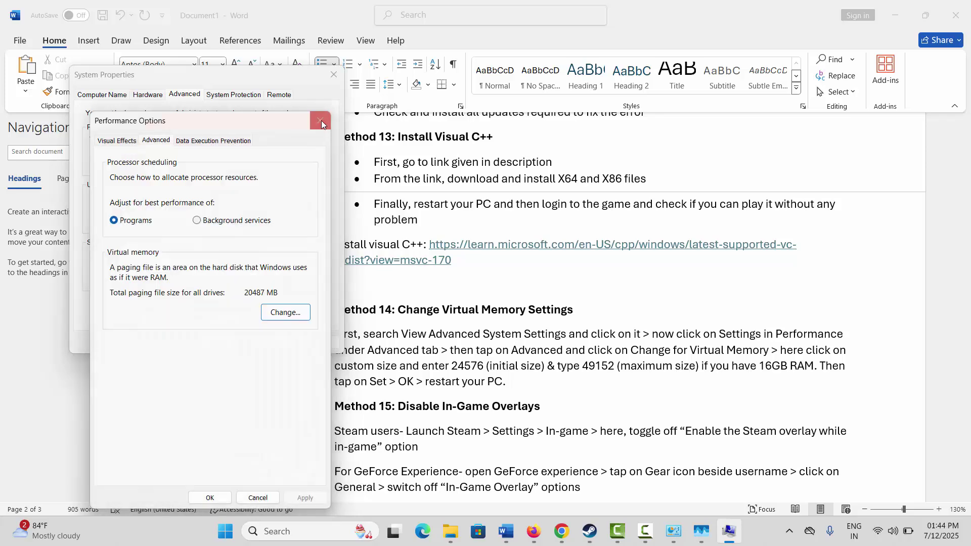
Close Performance Options and System Properties, then read Method 15 on disabling in-game overlays in the Word document.
left_click(321, 119)
left_click(333, 75)
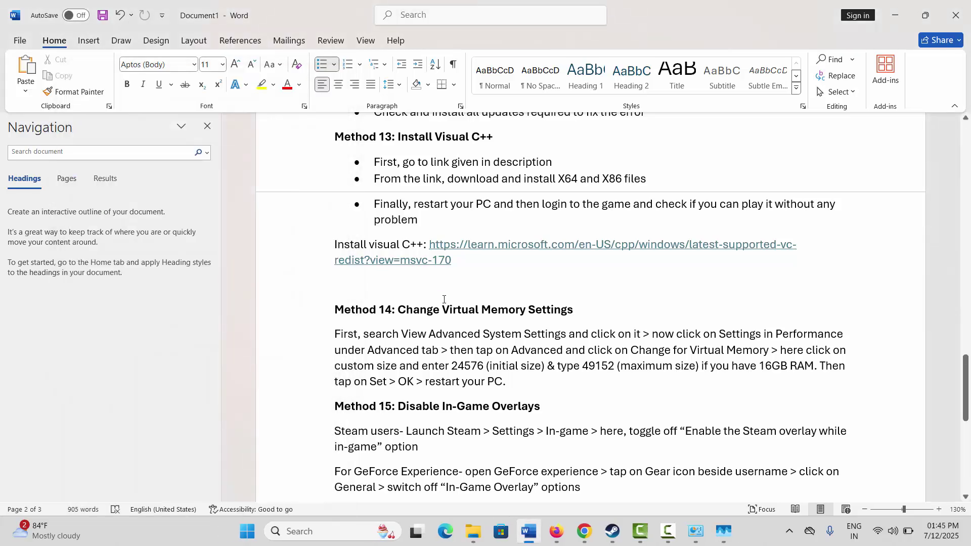
scroll(444, 299, "down", 2)
scroll(443, 299, "down", 2)
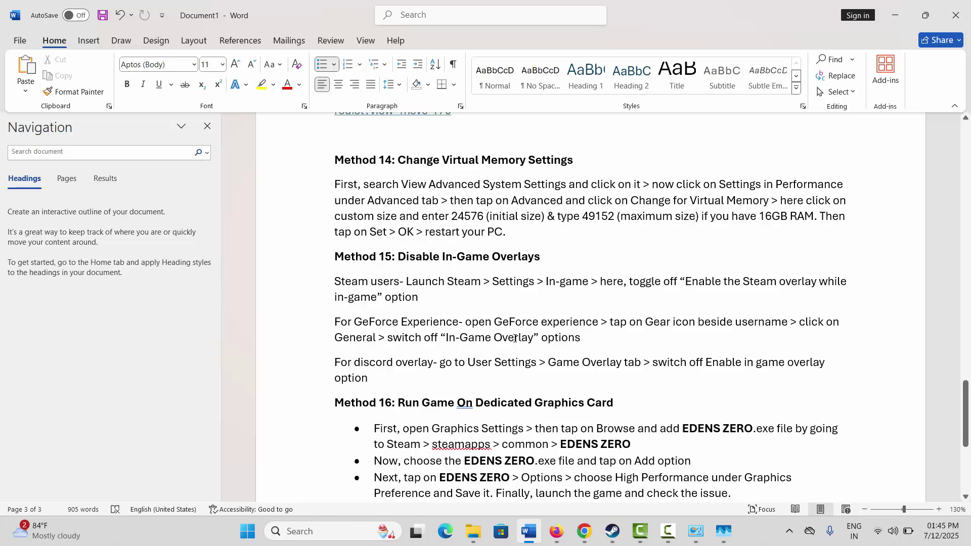
Switch to the EDENS ZERO TRIAL VERSION properties in Steam, turn off the Steam Overlay while in-game, and close the properties window.
mouse_move(613, 536)
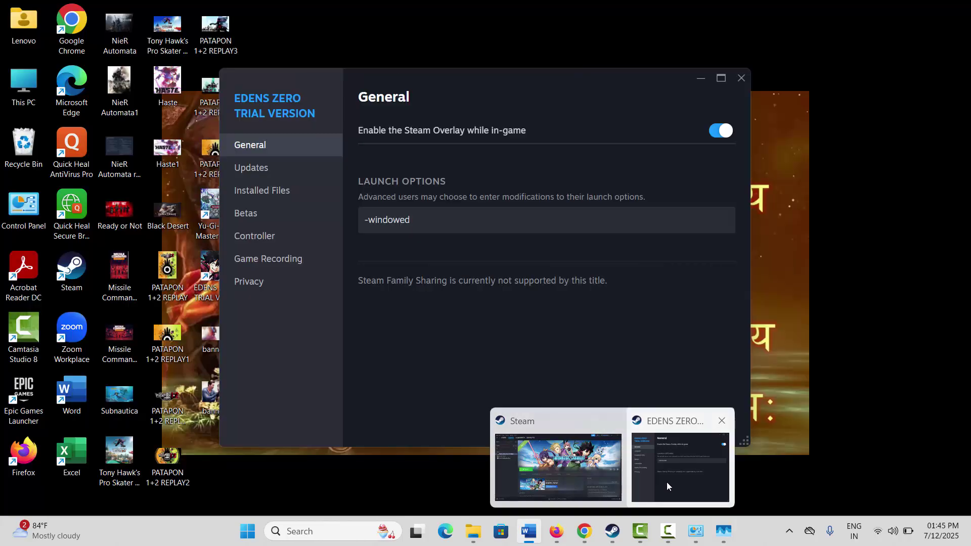
left_click(666, 481)
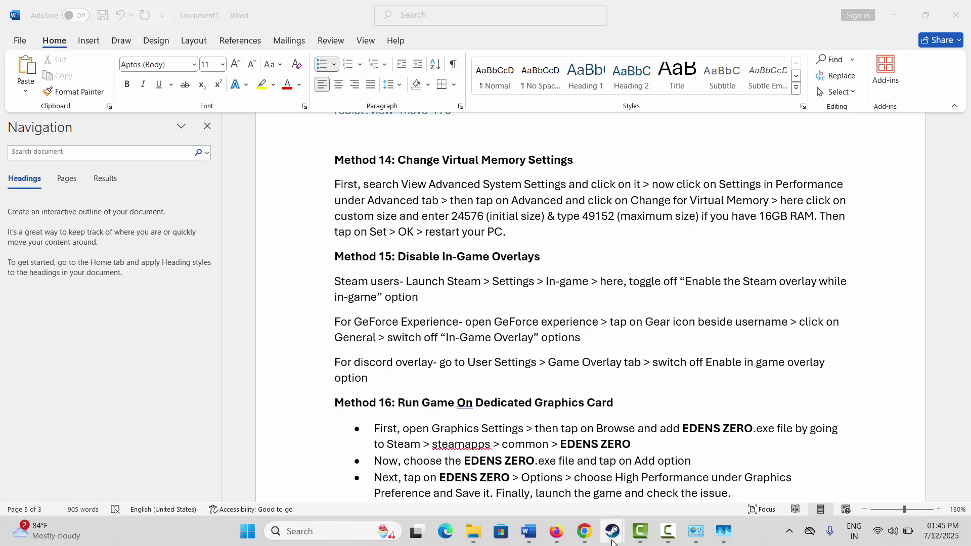
mouse_move(613, 533)
left_click(438, 353)
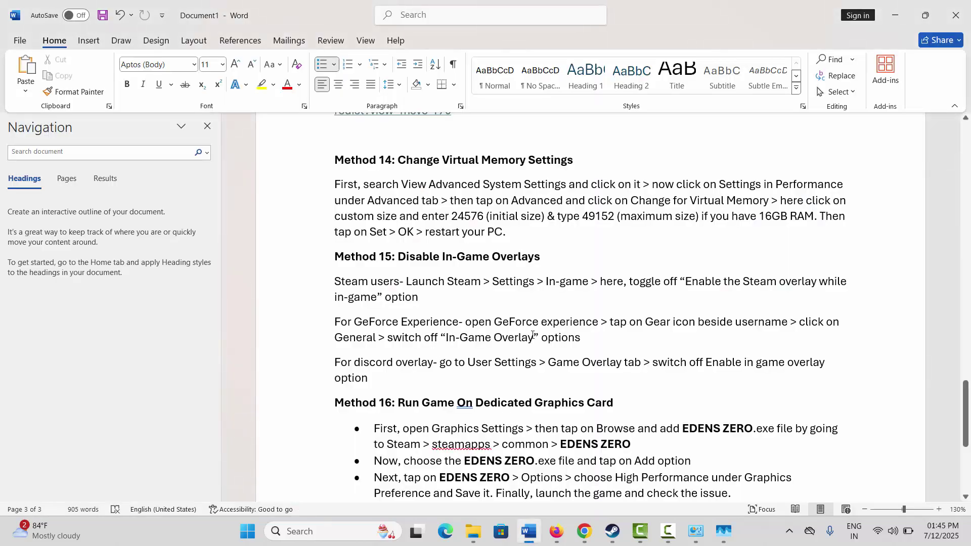
left_click(532, 336)
mouse_move(612, 530)
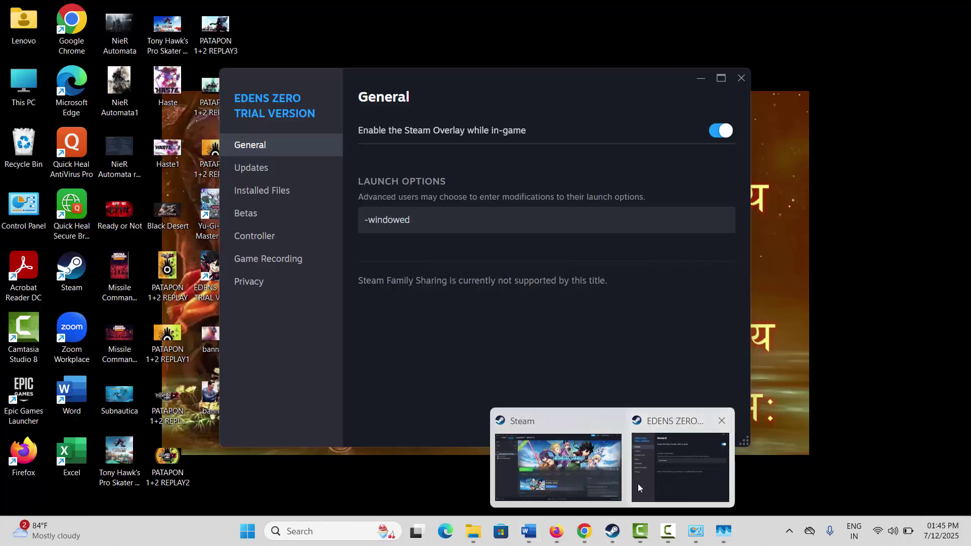
left_click(637, 483)
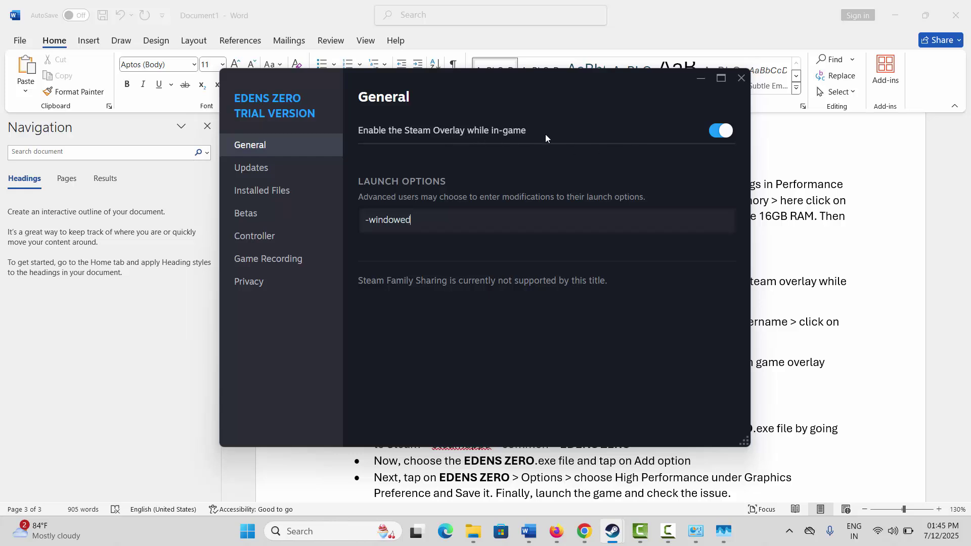
left_click(714, 132)
left_click(741, 80)
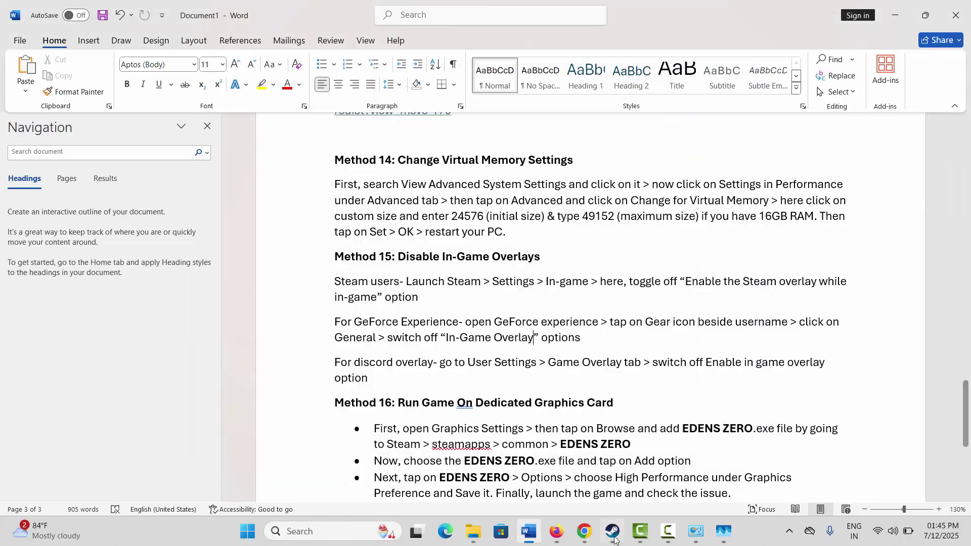
Check Method 16 in the Word document, then add the EDENSZERO_TRIAL application as a desktop app in Windows Graphics settings.
left_click(502, 444)
scroll(501, 443, "down", 3)
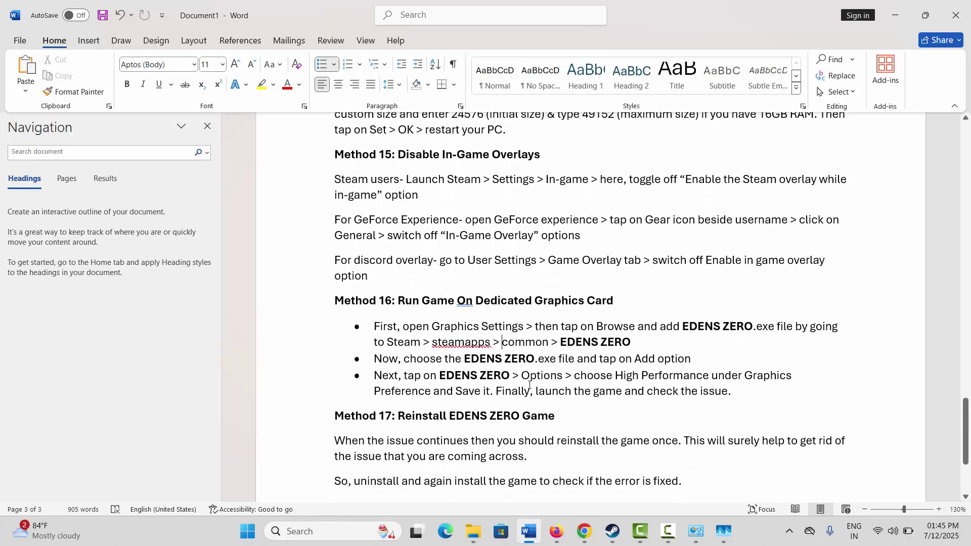
left_click(311, 536)
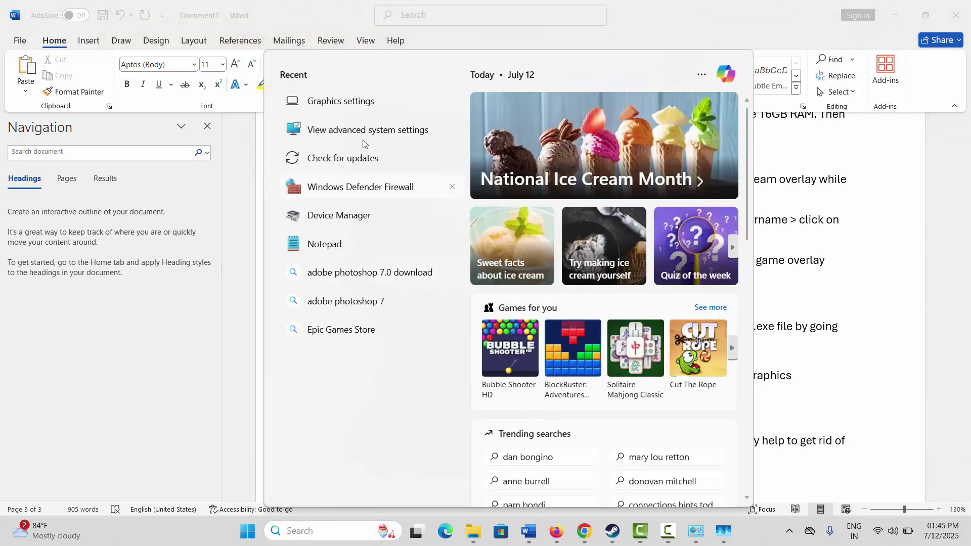
left_click(362, 102)
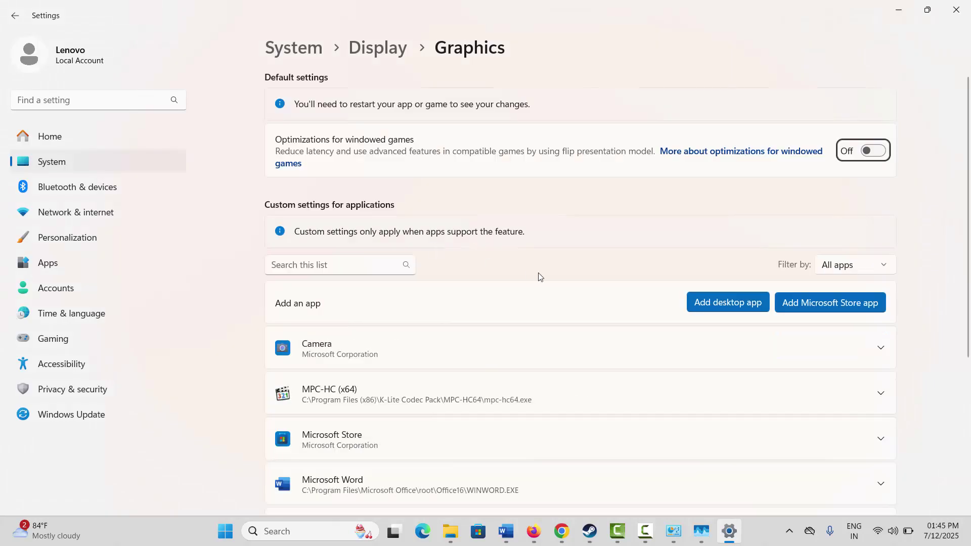
left_click(720, 309)
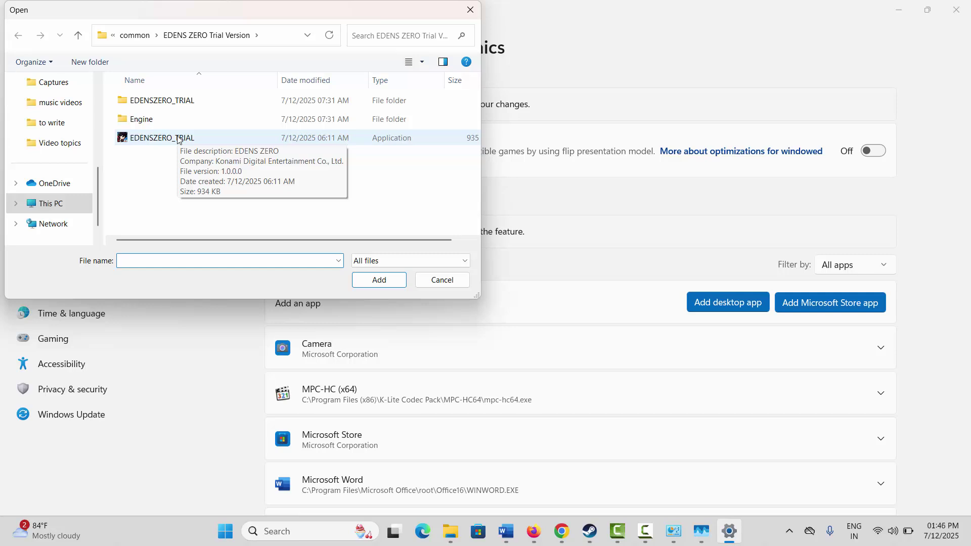
left_click(178, 140)
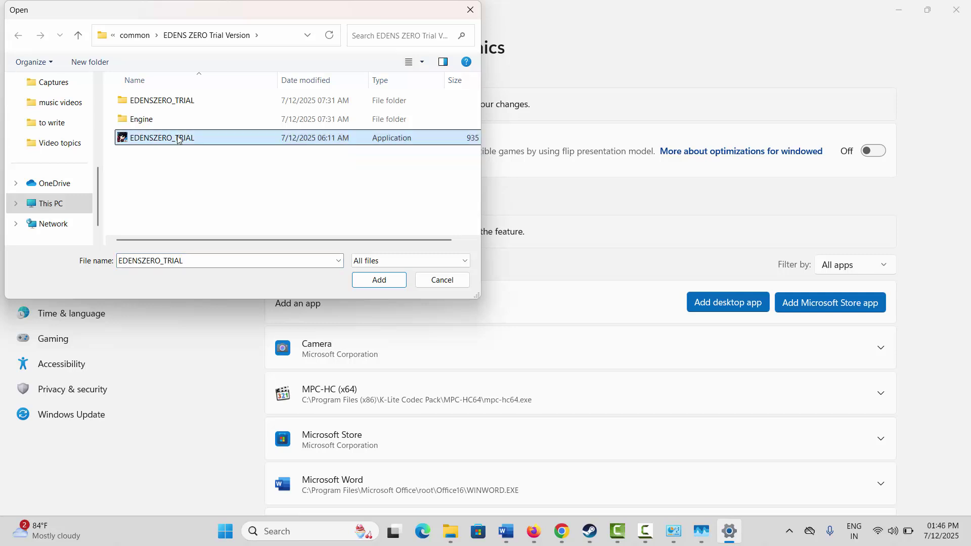
left_click(379, 279)
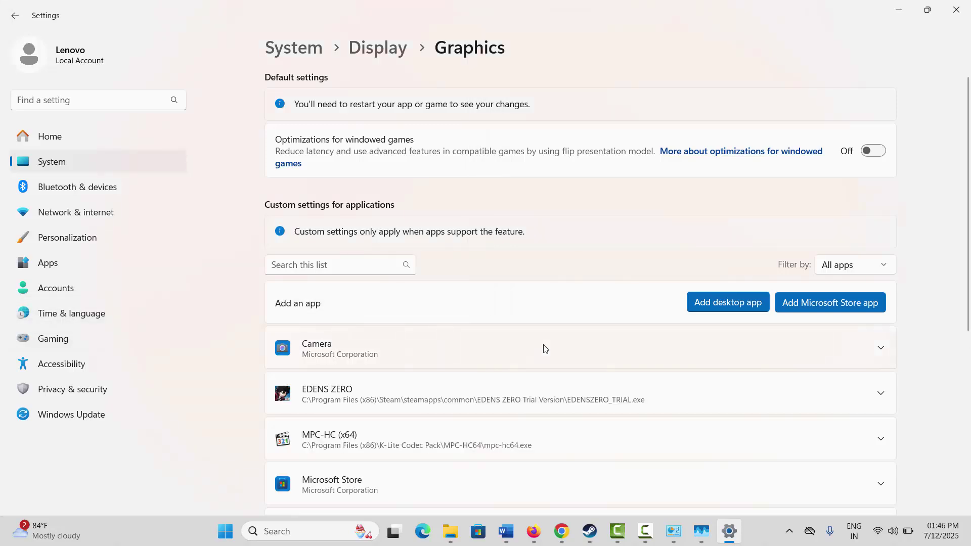
Set the GPU preference of EDENS ZERO to High Performance (Intel(R) UHD Graphics) and close Settings.
scroll(581, 381, "down", 1)
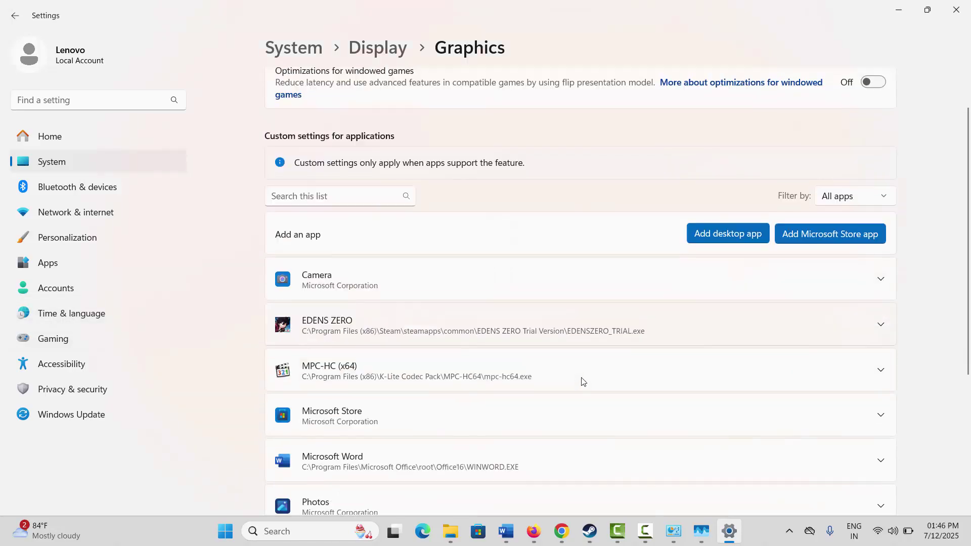
left_click(870, 322)
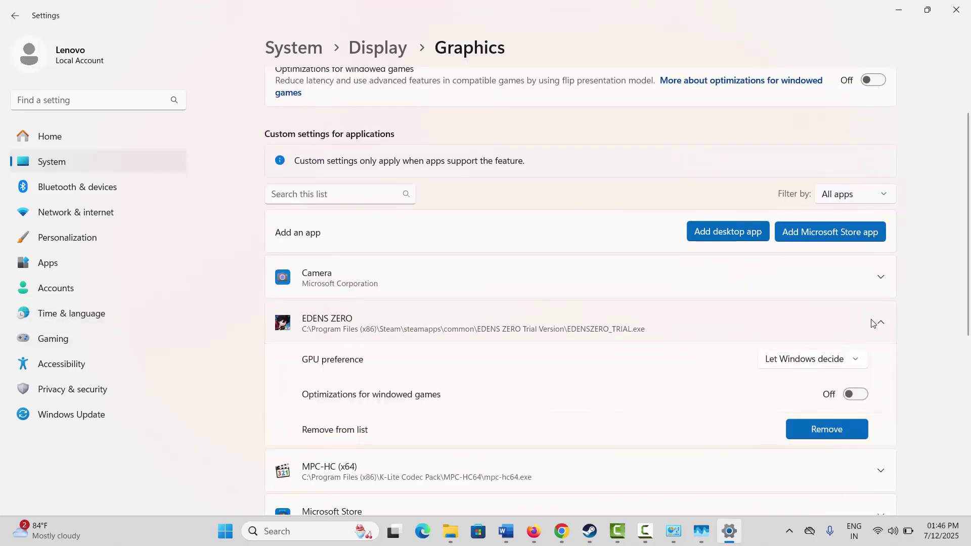
left_click(814, 368)
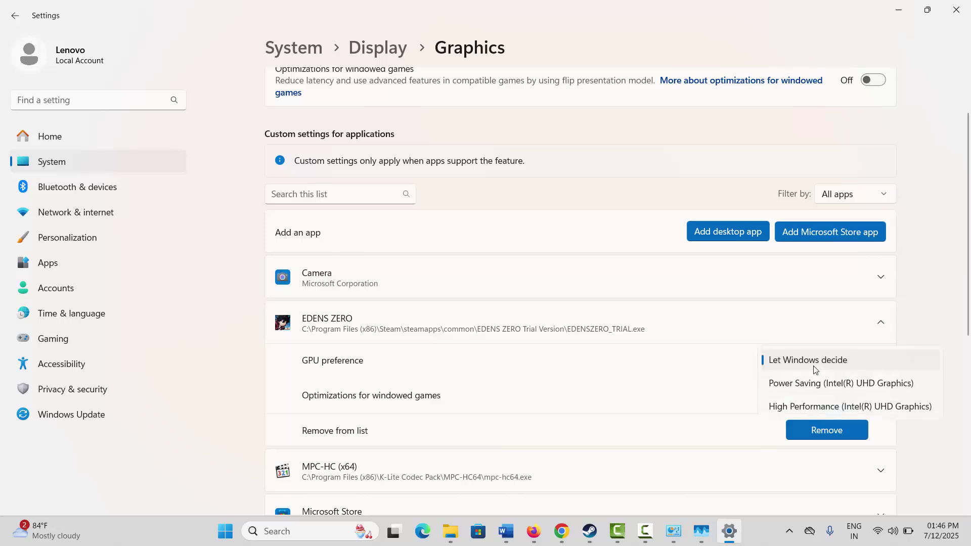
left_click(818, 408)
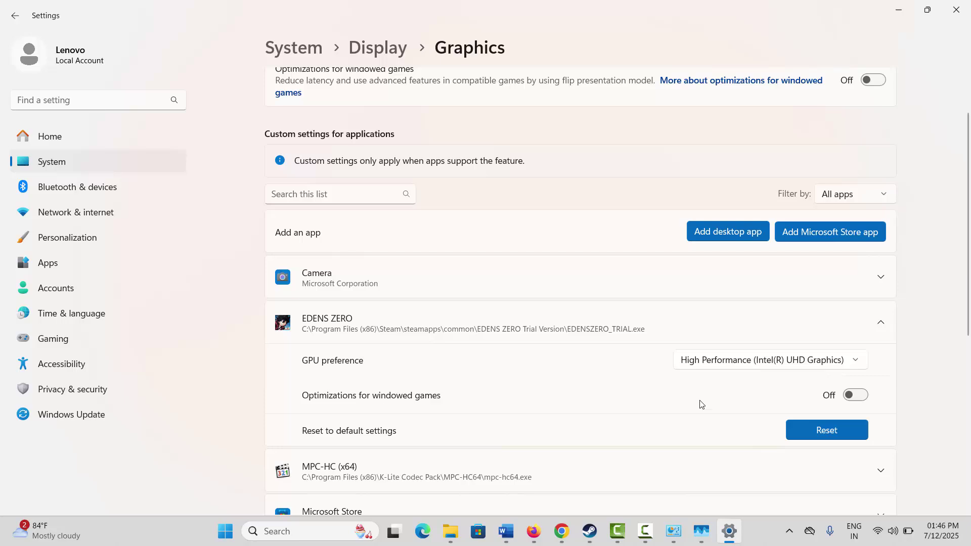
scroll(703, 406, "down", 7)
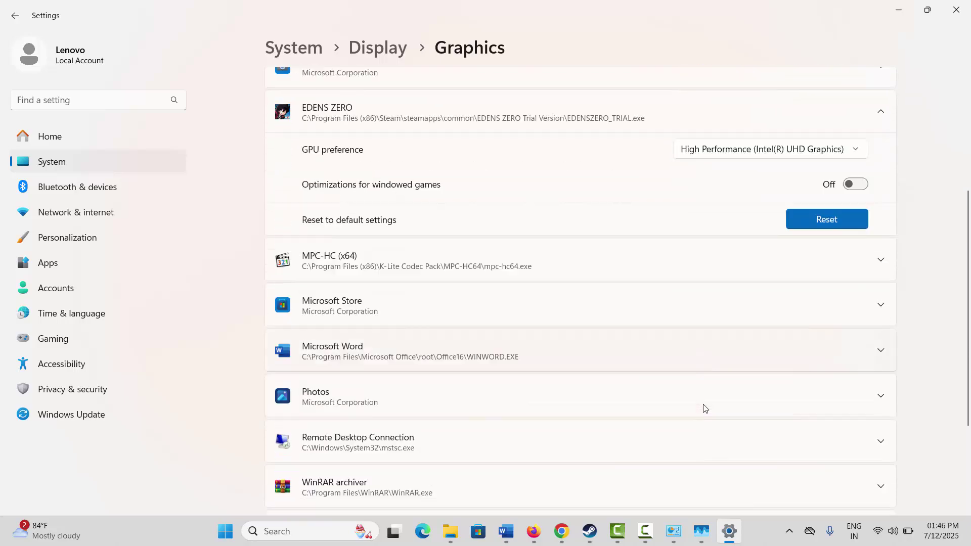
scroll(807, 456, "up", 6)
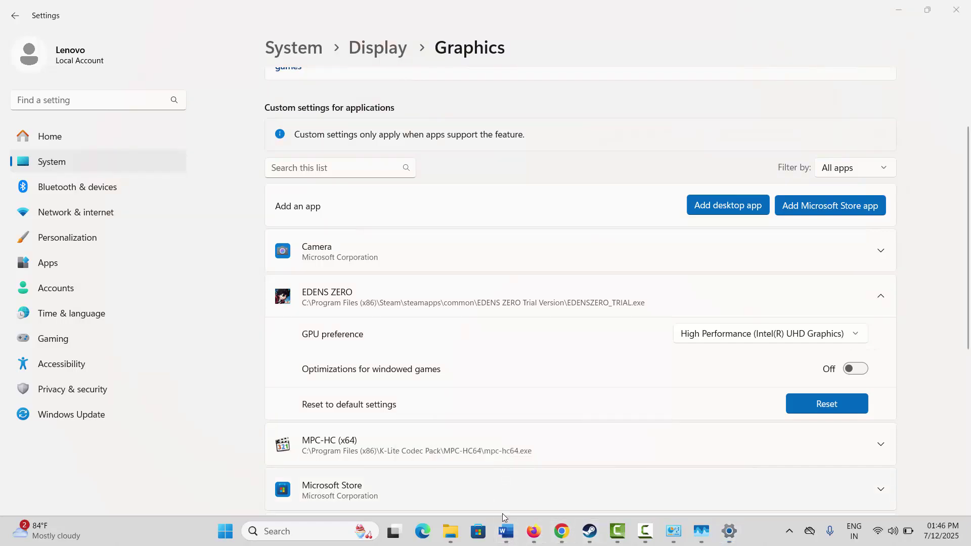
mouse_move(507, 513)
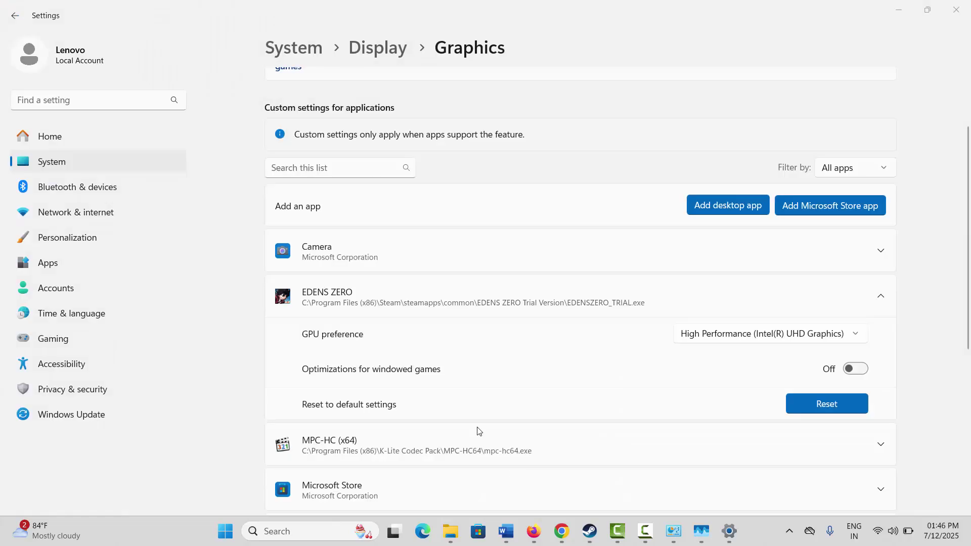
left_click(911, 377)
left_click(956, 11)
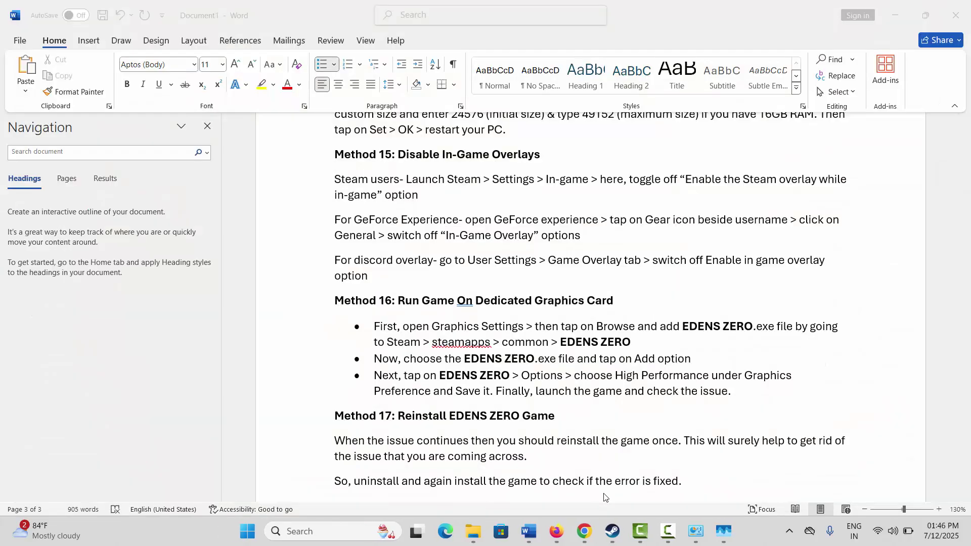
Open the uninstall prompt for EDENS ZERO TRIAL VERSION in the Steam library, cancel it, and go back to the Word document.
left_click(610, 537)
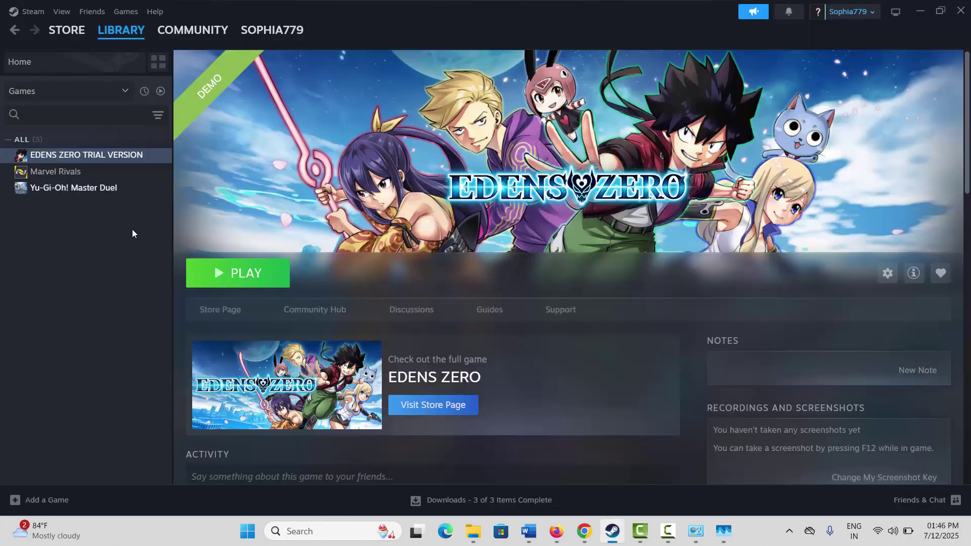
right_click(118, 158)
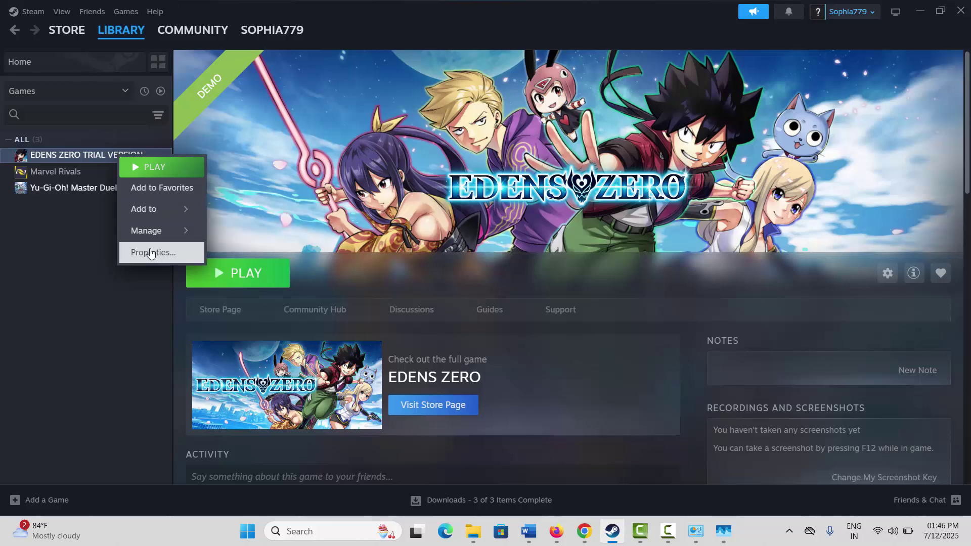
mouse_move(172, 231)
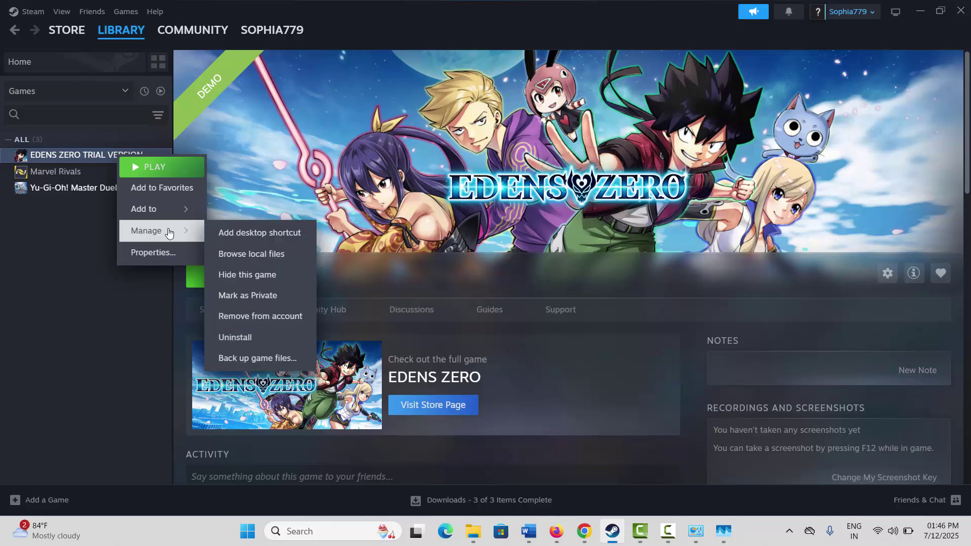
left_click(252, 345)
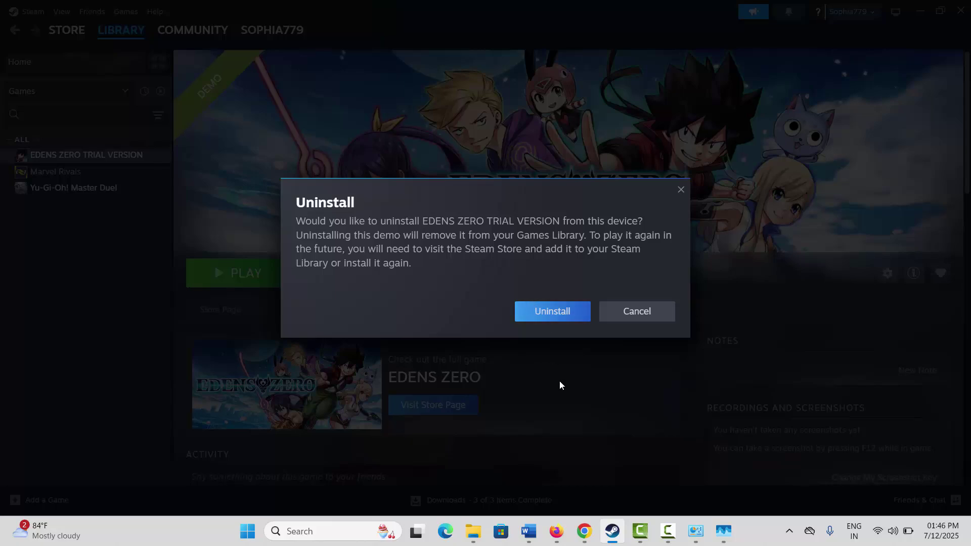
left_click(628, 317)
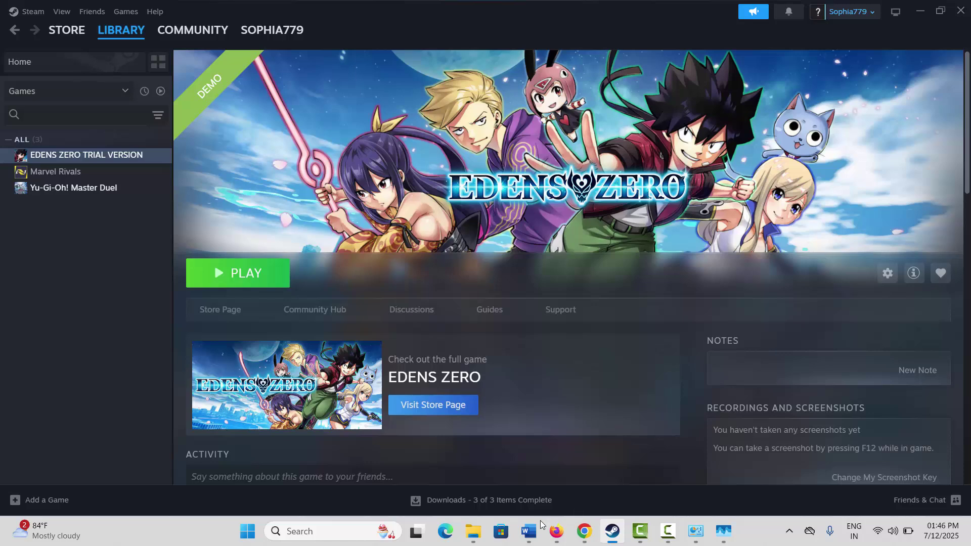
mouse_move(535, 530)
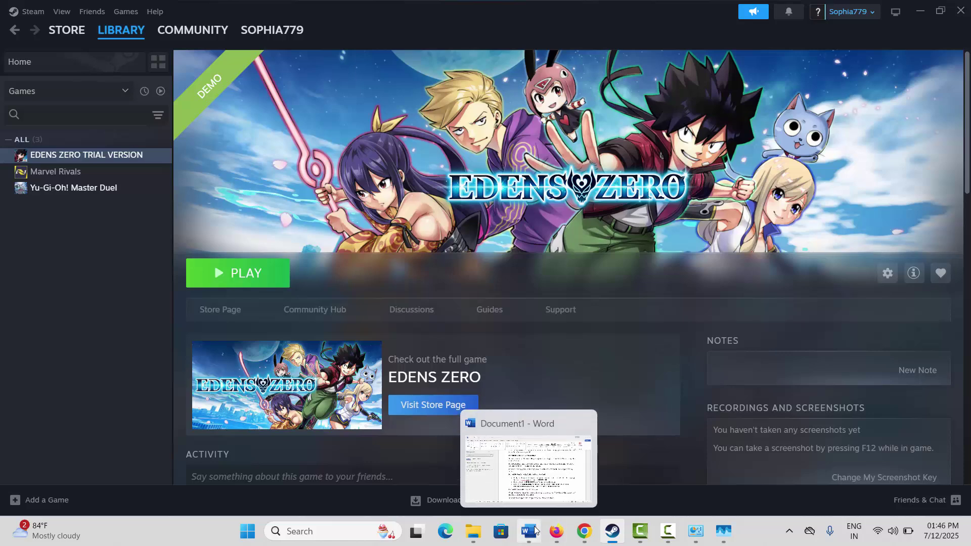
mouse_move(533, 476)
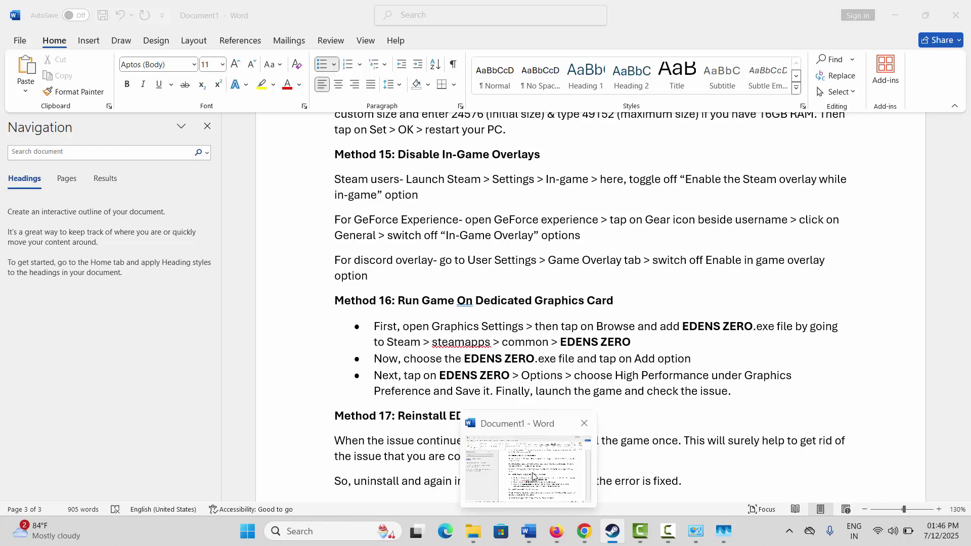